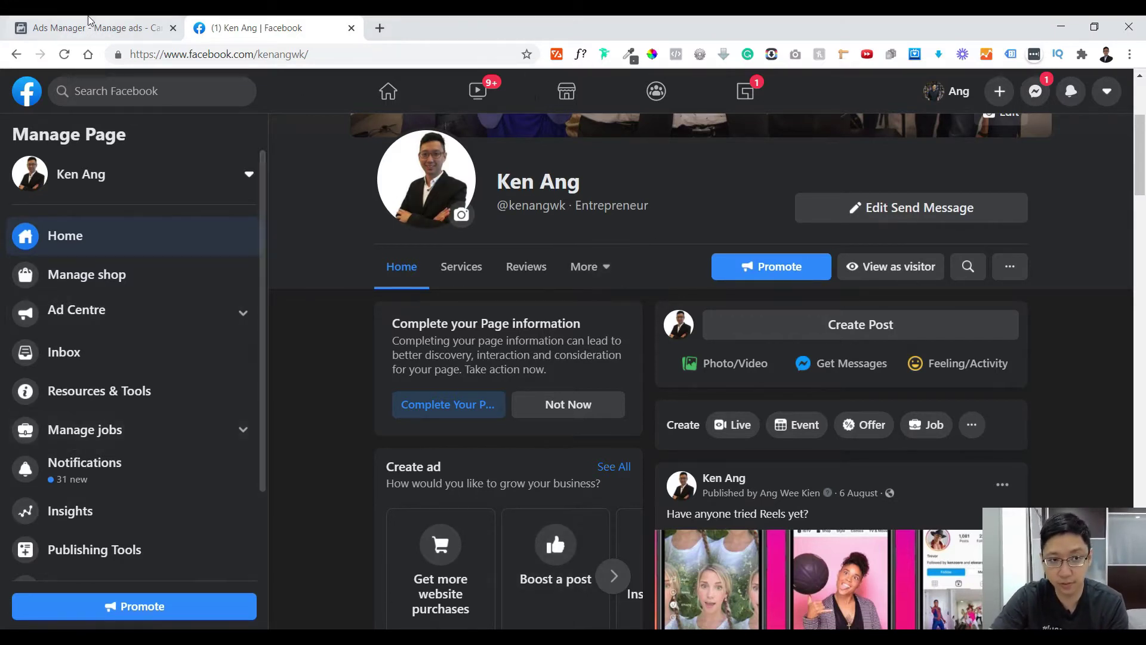
Open the Forms Library for lead ads in the Facebook page's Publishing Tools
{"action": "left_click", "coordinate": [53, 25]}
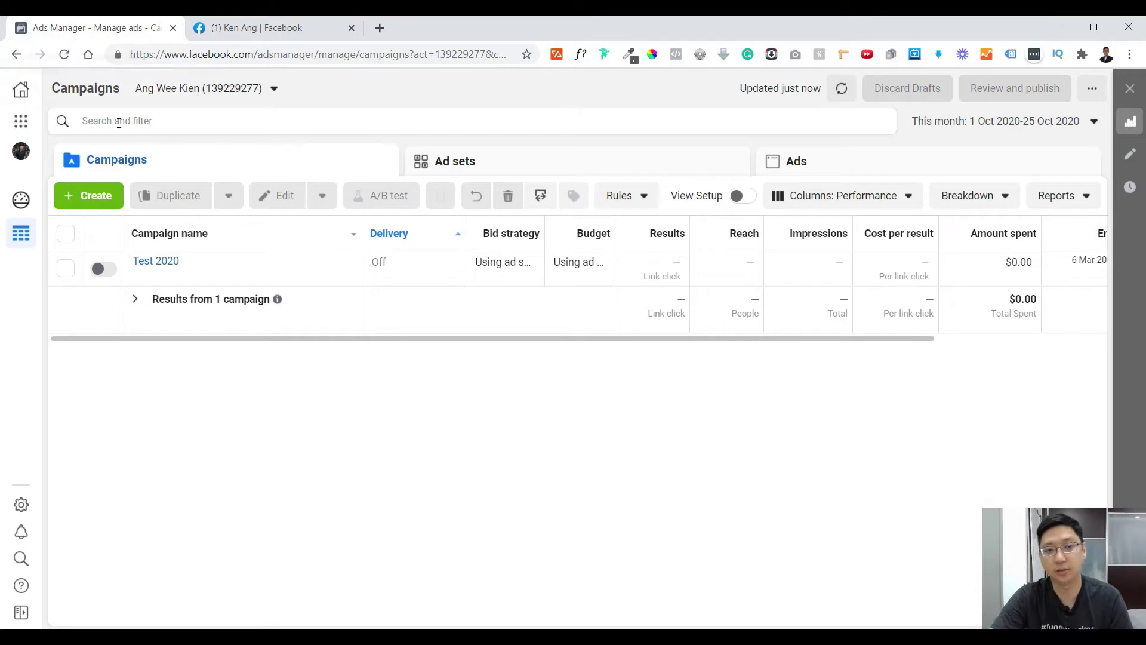
{"action": "left_click", "coordinate": [293, 21]}
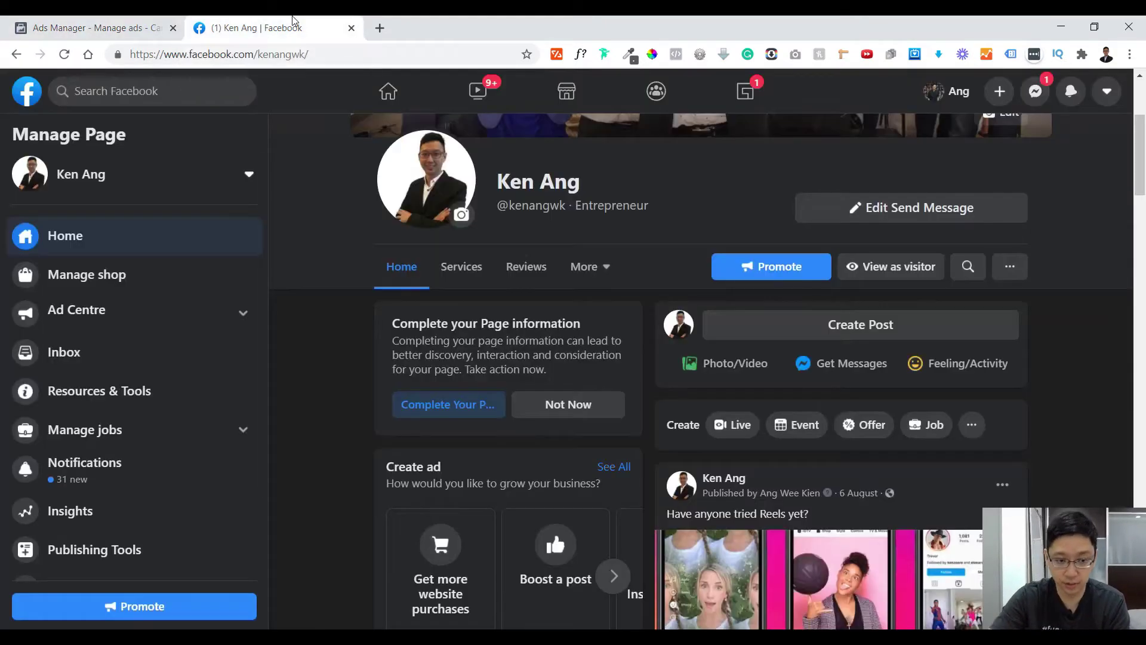
{"action": "scroll", "coordinate": [148, 443], "scroll_direction": "down", "scroll_amount": 2}
{"action": "left_click", "coordinate": [132, 441]}
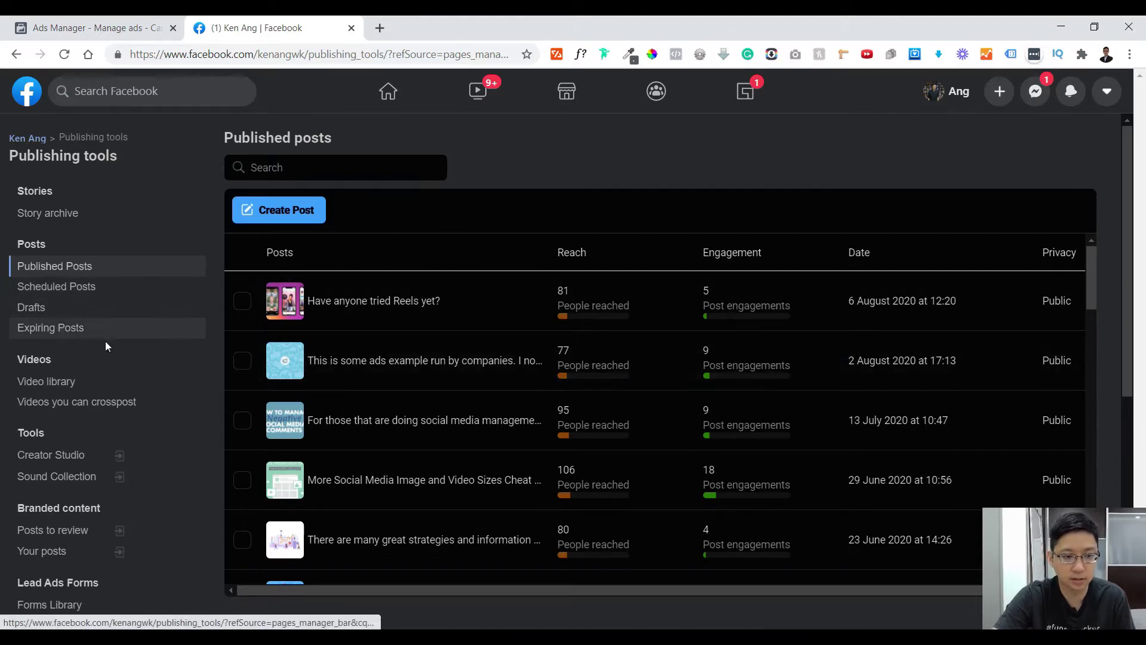
{"action": "scroll", "coordinate": [105, 342], "scroll_direction": "down", "scroll_amount": 3}
{"action": "left_click", "coordinate": [82, 460]}
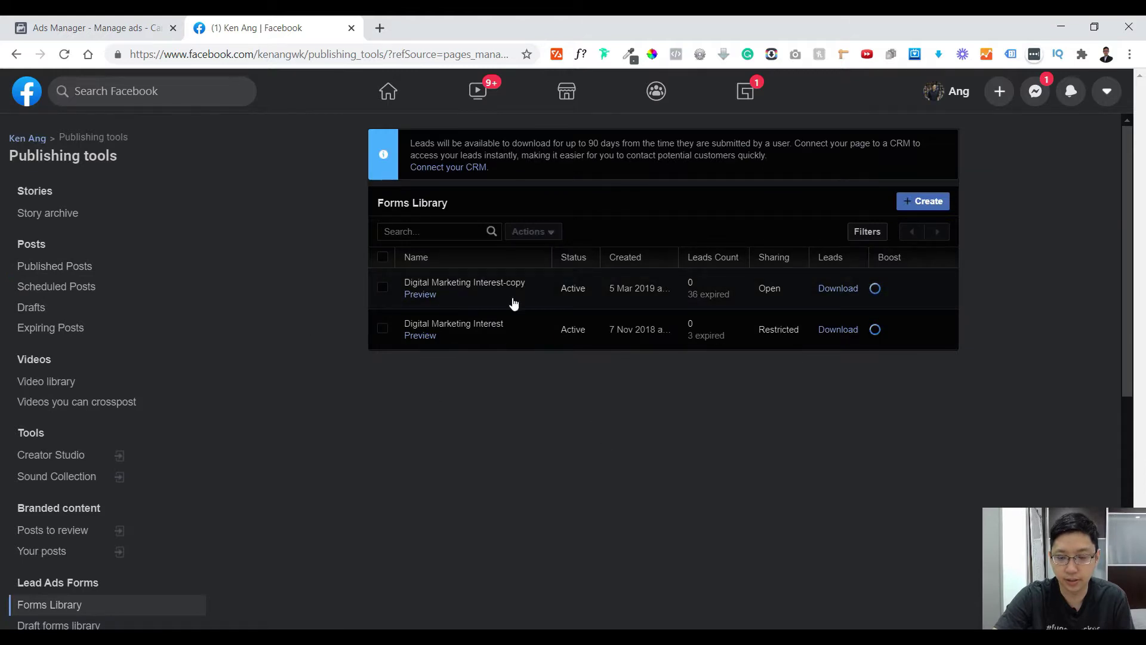
Start creating a lead form from scratch with the New form option
{"action": "left_click", "coordinate": [940, 205]}
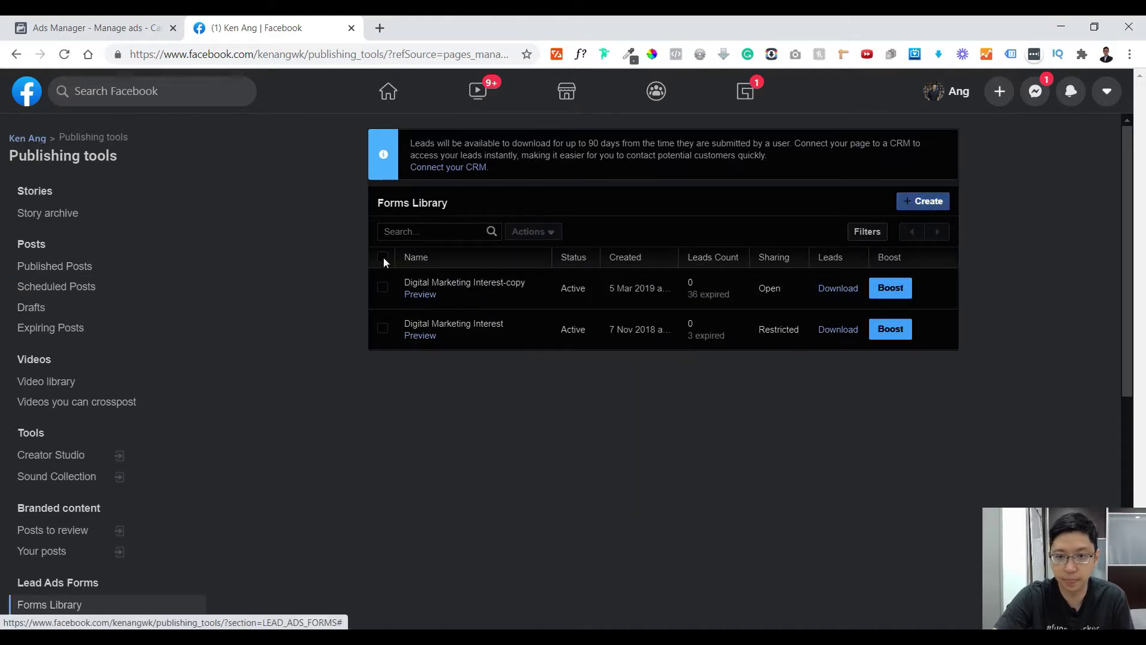
{"action": "left_click", "coordinate": [479, 506]}
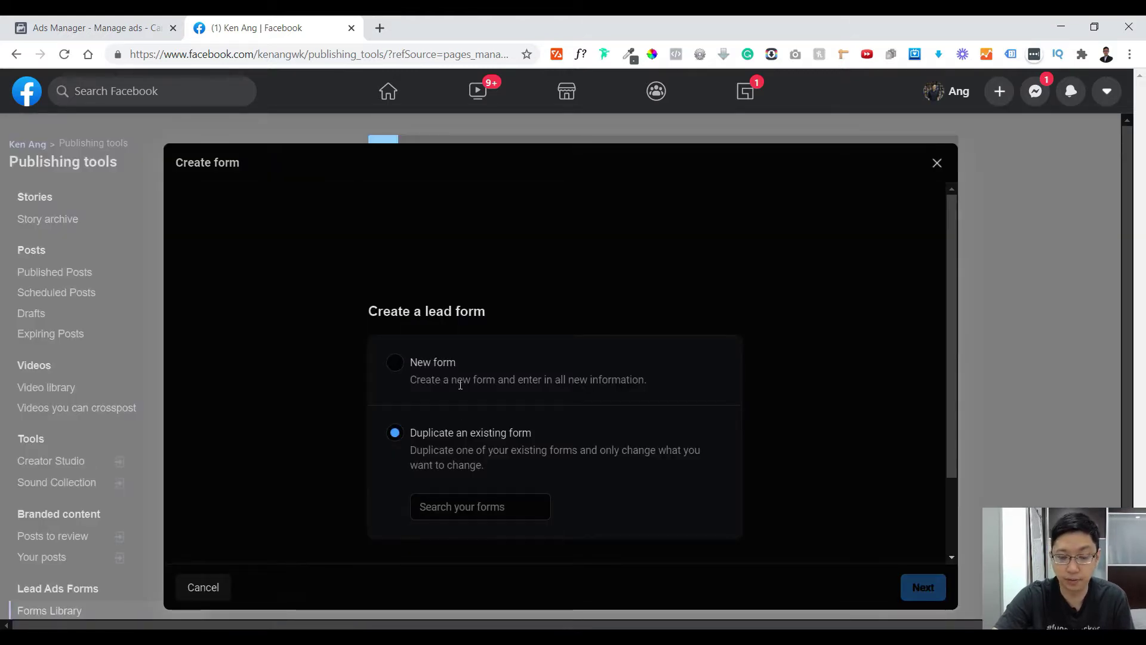
{"action": "left_click", "coordinate": [416, 365]}
{"action": "scroll", "coordinate": [829, 393], "scroll_direction": "down", "scroll_amount": 2}
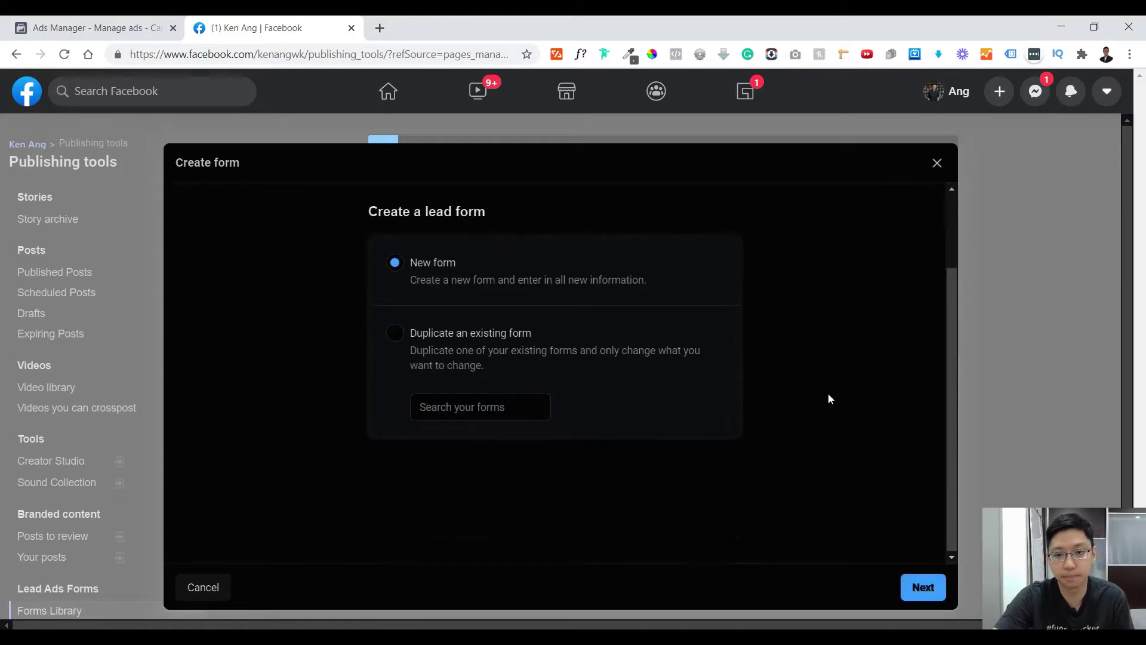
{"action": "left_click", "coordinate": [925, 572]}
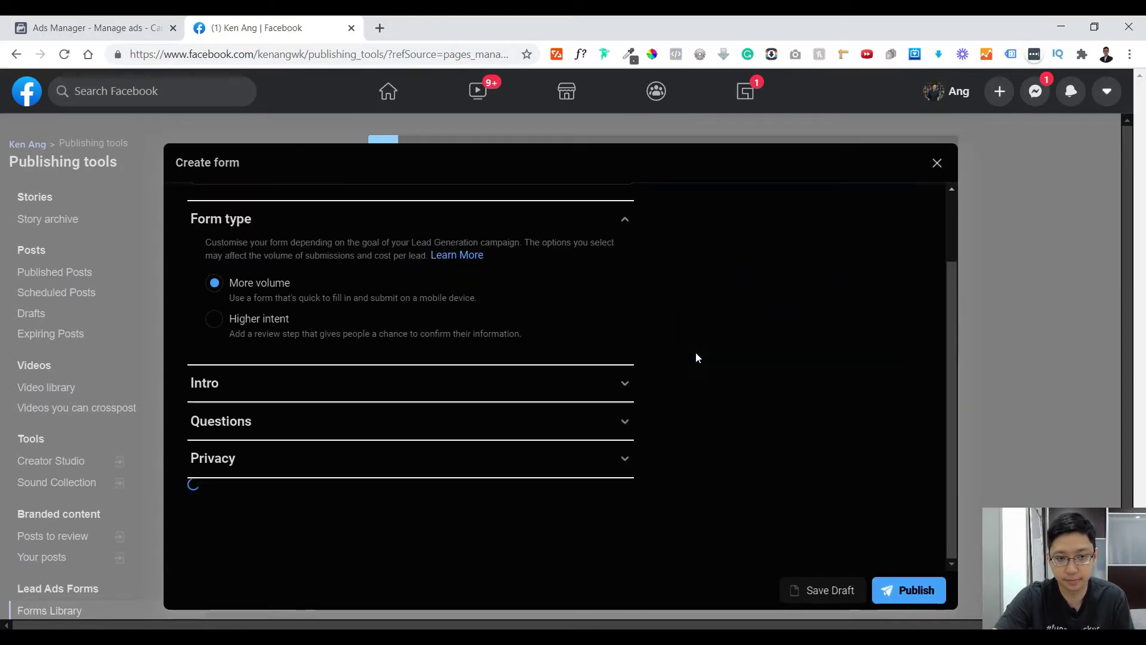
Name the form "Free Consultation" and choose the Higher intent form type
{"action": "triple_click", "coordinate": [311, 263]}
{"action": "type", "text": "Free Consultation"}
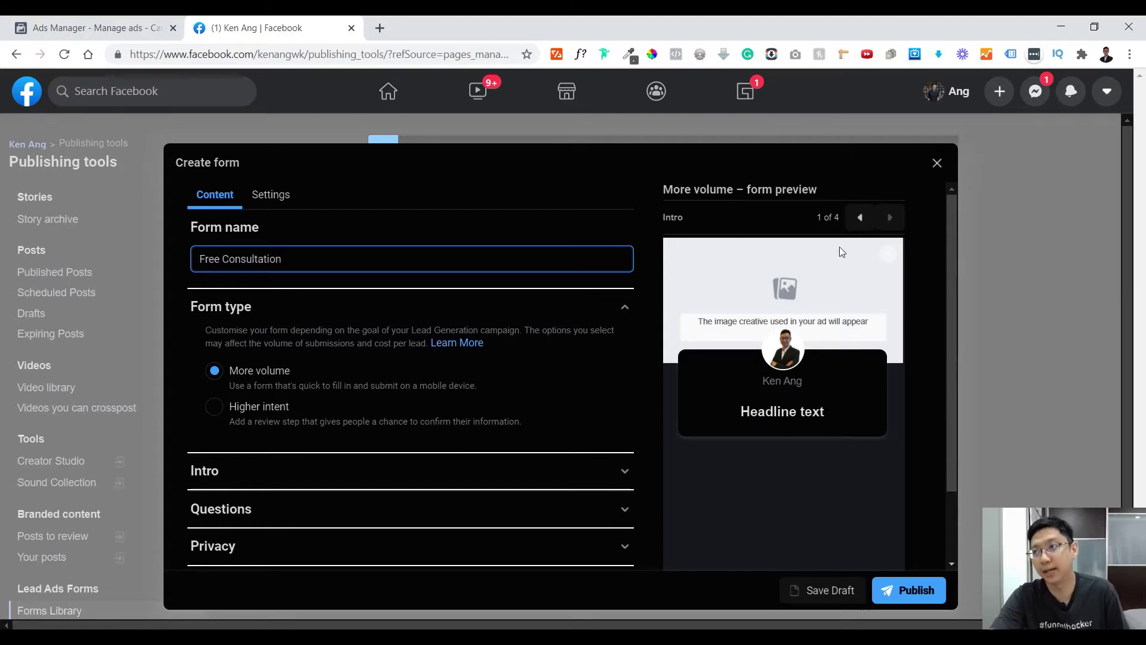
{"action": "left_click", "coordinate": [239, 406]}
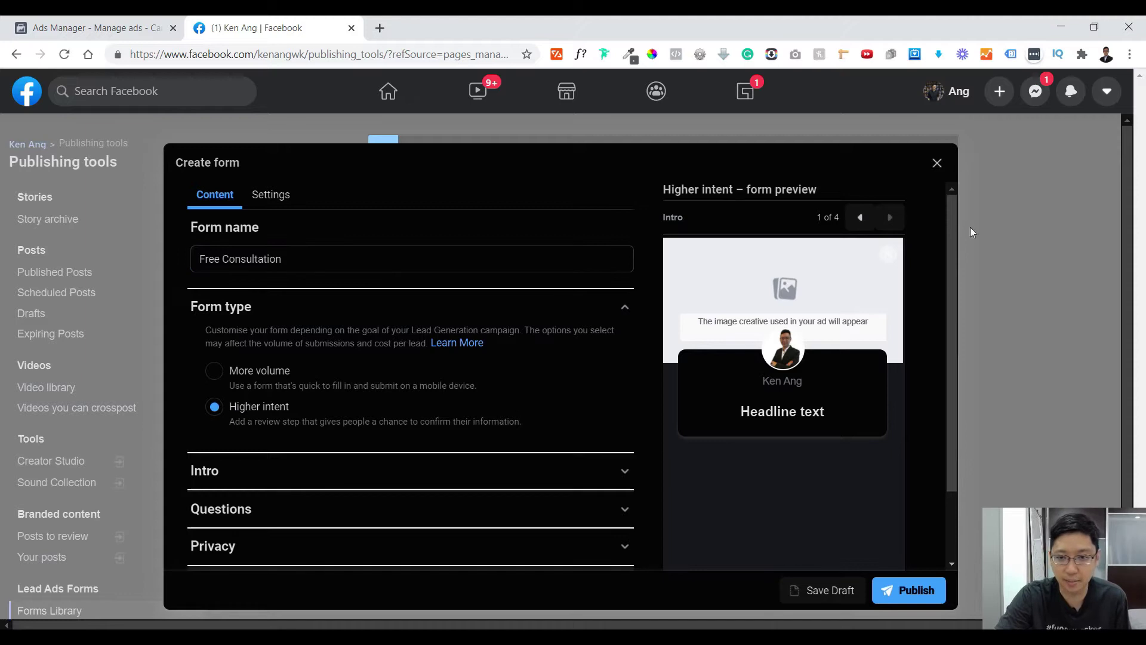
Look through the Higher intent form preview from the intro to the privacy review page and return to the intro
{"action": "scroll", "coordinate": [890, 218], "scroll_direction": "down", "scroll_amount": 1}
{"action": "scroll", "coordinate": [890, 218], "scroll_direction": "up", "scroll_amount": 2}
{"action": "scroll", "coordinate": [890, 218], "scroll_direction": "down", "scroll_amount": 1}
{"action": "scroll", "coordinate": [890, 218], "scroll_direction": "up", "scroll_amount": 1}
{"action": "left_click", "coordinate": [891, 218]}
{"action": "scroll", "coordinate": [895, 223], "scroll_direction": "down", "scroll_amount": 1}
{"action": "scroll", "coordinate": [894, 223], "scroll_direction": "up", "scroll_amount": 1}
{"action": "left_click", "coordinate": [890, 219]}
{"action": "scroll", "coordinate": [781, 357], "scroll_direction": "down", "scroll_amount": 1}
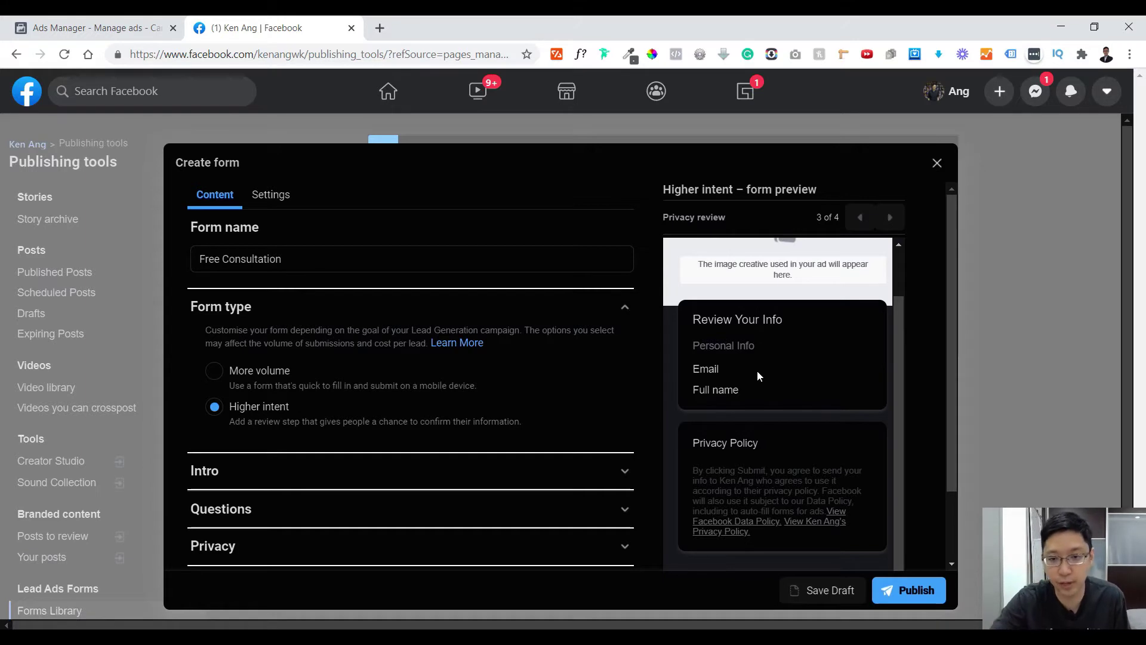
{"action": "left_click", "coordinate": [861, 218]}
{"action": "left_click", "coordinate": [862, 219]}
{"action": "scroll", "coordinate": [388, 430], "scroll_direction": "down", "scroll_amount": 1}
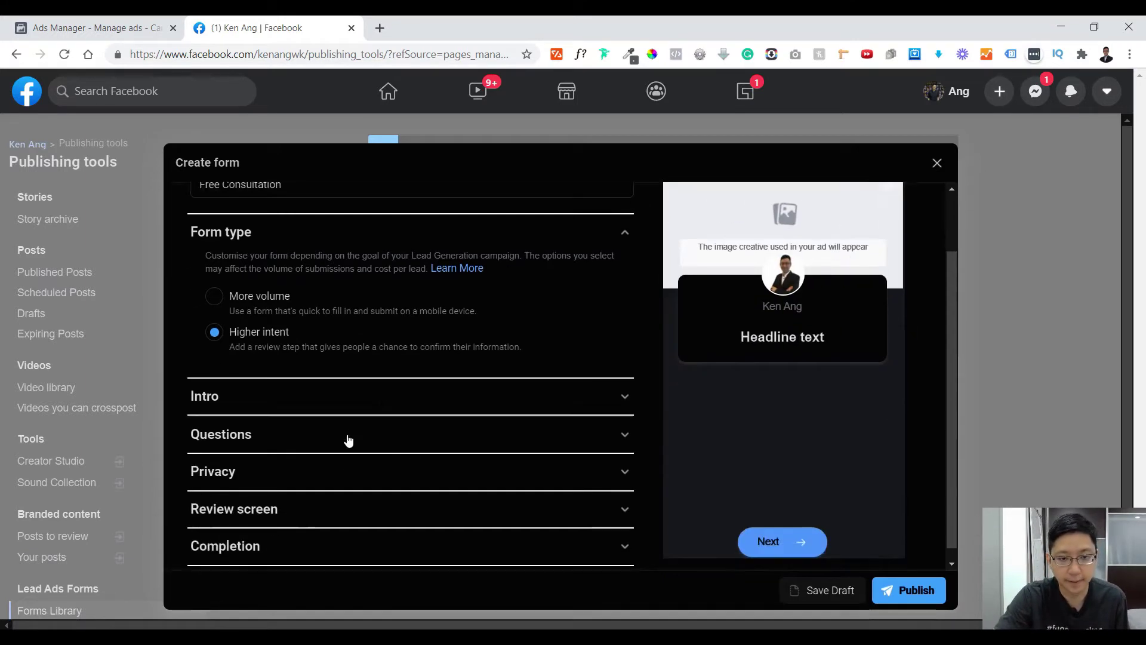
Examine the form's Intro options for the background image and the greeting's headline and description
{"action": "left_click", "coordinate": [388, 399]}
{"action": "scroll", "coordinate": [470, 323], "scroll_direction": "down", "scroll_amount": 2}
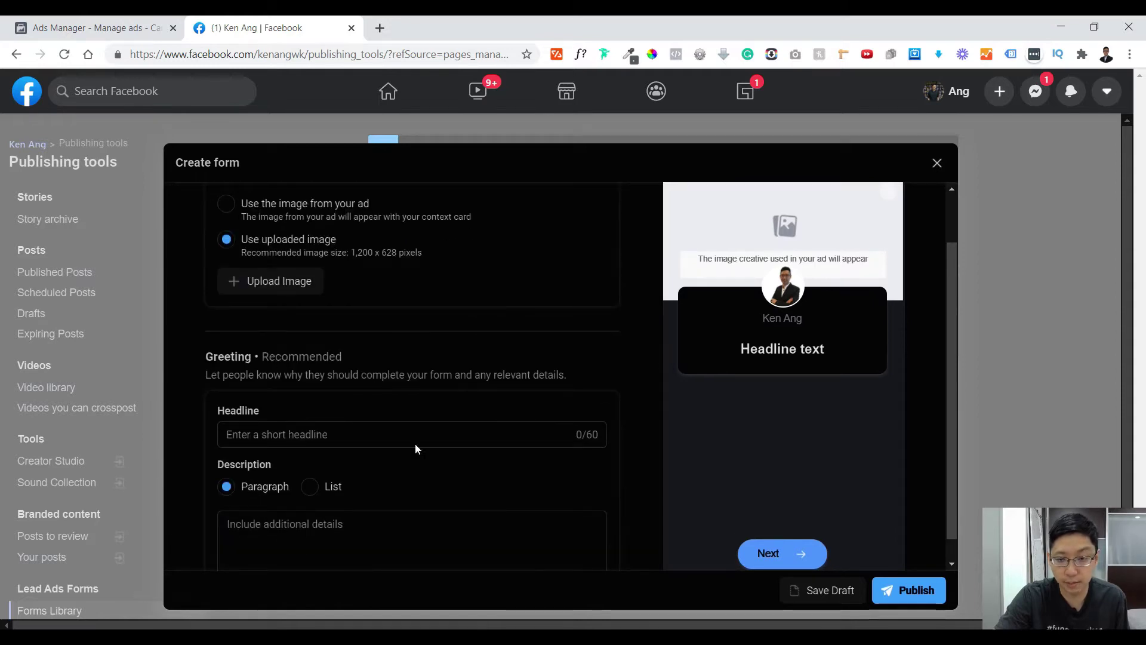
{"action": "scroll", "coordinate": [481, 377], "scroll_direction": "down", "scroll_amount": 4}
{"action": "scroll", "coordinate": [481, 374], "scroll_direction": "up", "scroll_amount": 2}
{"action": "scroll", "coordinate": [481, 377], "scroll_direction": "down", "scroll_amount": 2}
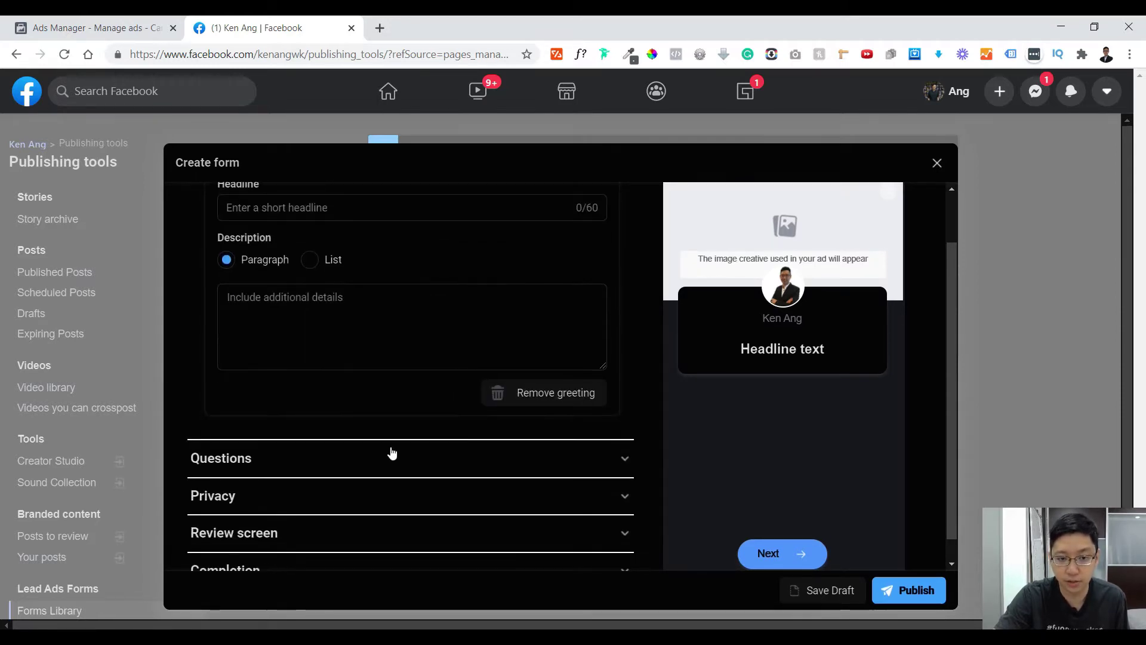
Examine the form's Questions options, including the custom question types and the prefill information fields
{"action": "left_click", "coordinate": [389, 454]}
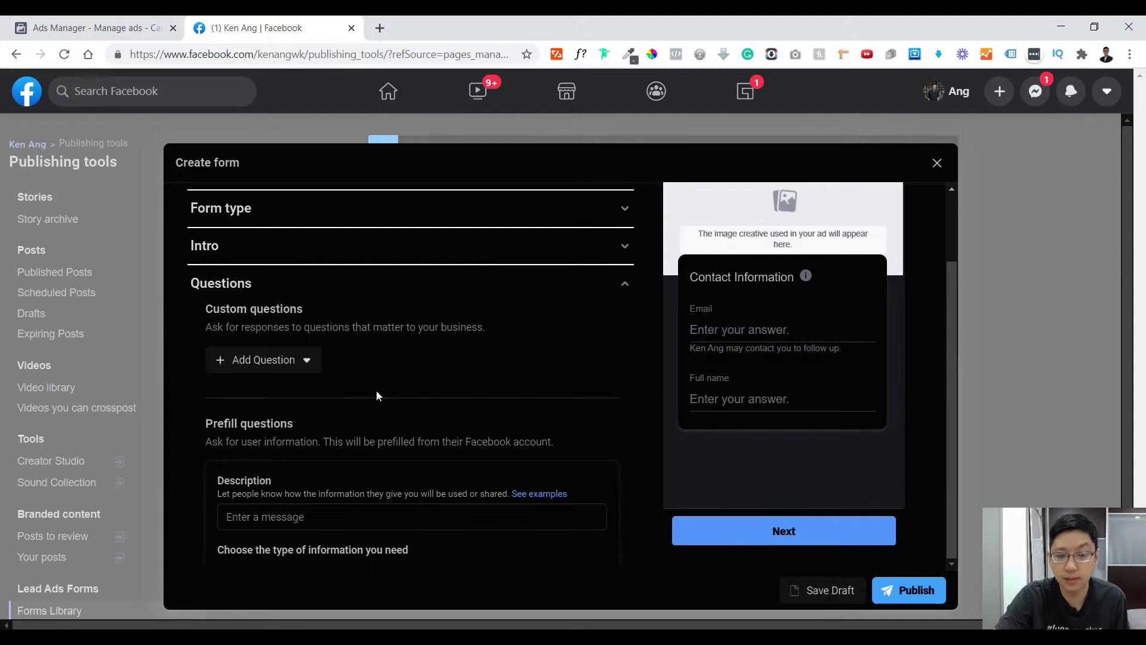
{"action": "scroll", "coordinate": [371, 448], "scroll_direction": "down", "scroll_amount": 2}
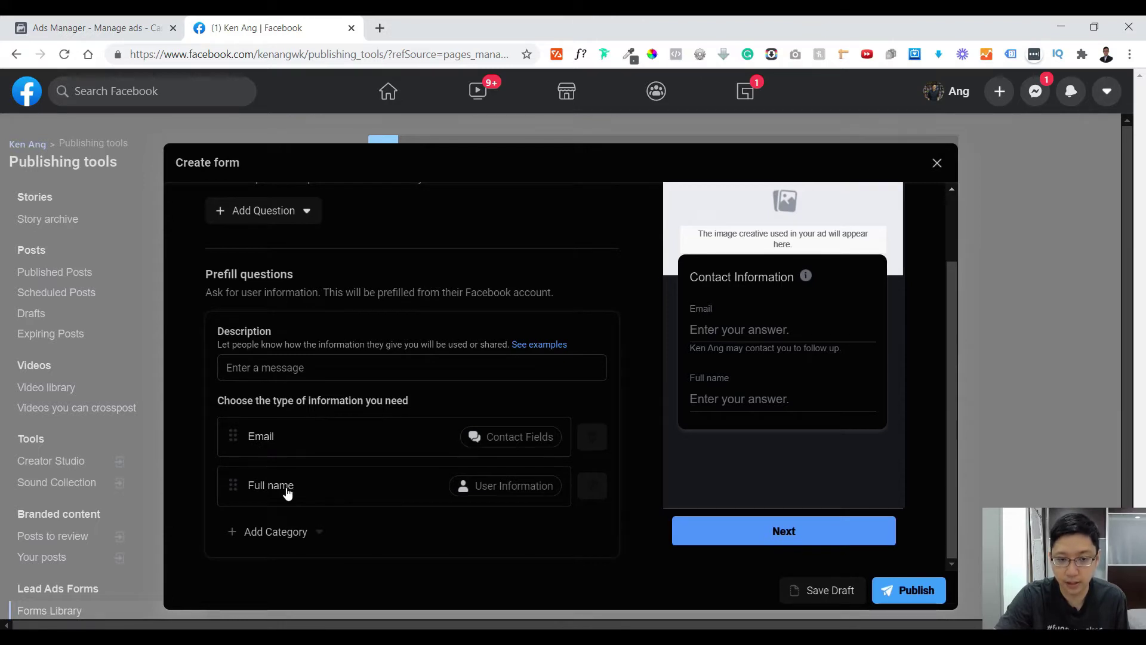
{"action": "left_click_drag", "start_coordinate": [287, 492], "coordinate": [274, 429]}
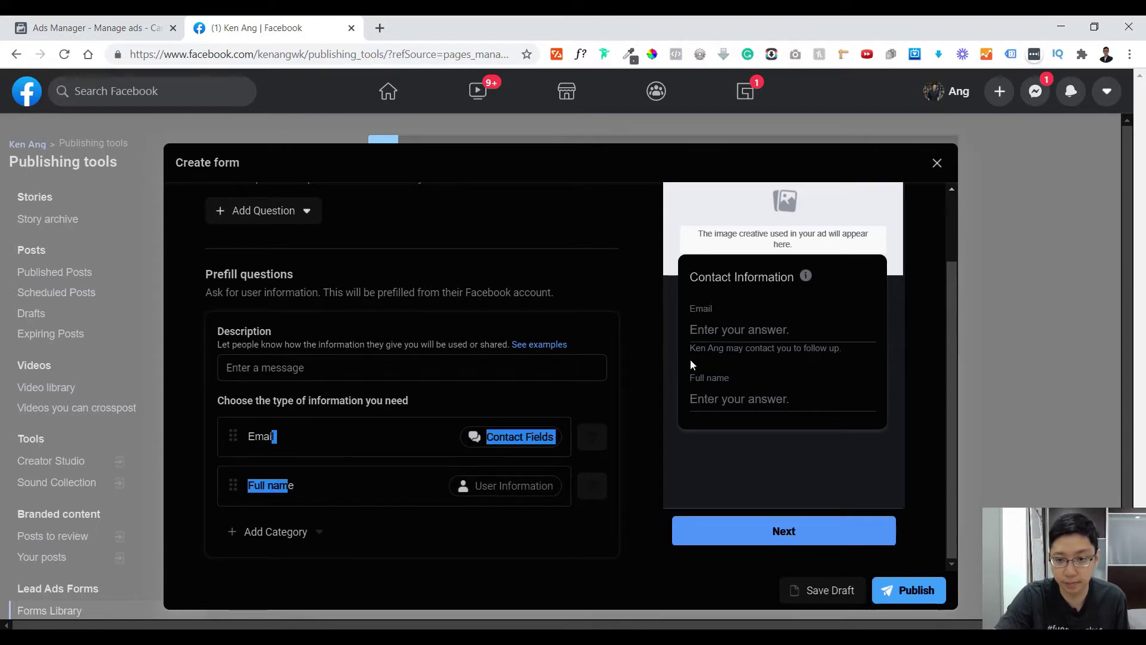
{"action": "scroll", "coordinate": [382, 370], "scroll_direction": "up", "scroll_amount": 2}
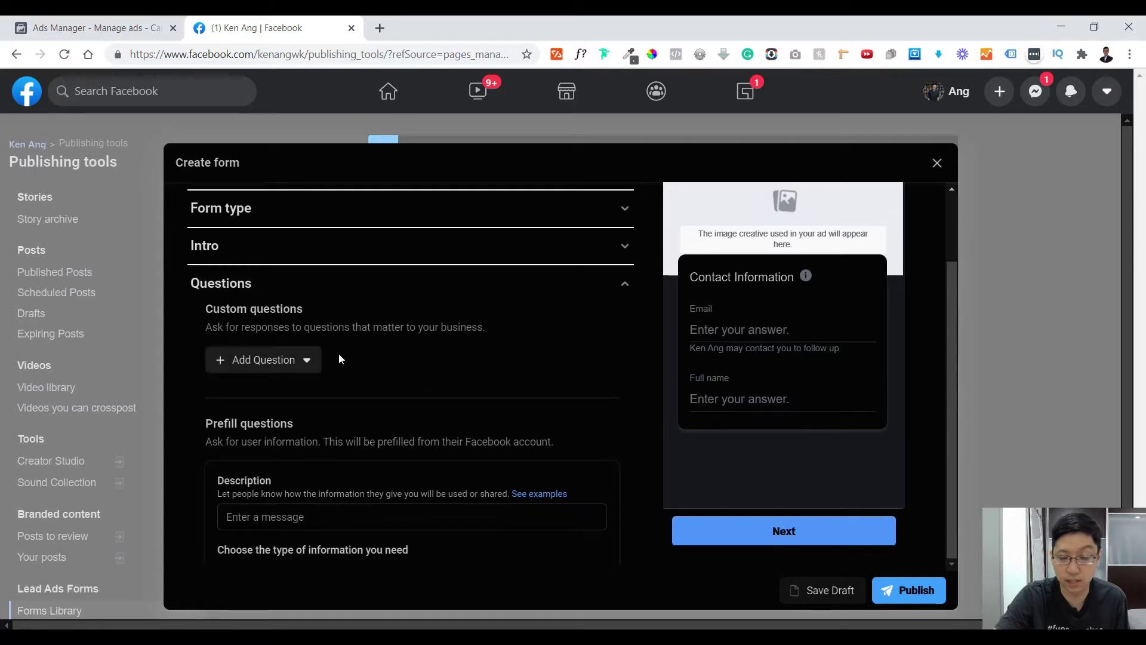
{"action": "scroll", "coordinate": [610, 513], "scroll_direction": "down", "scroll_amount": 2}
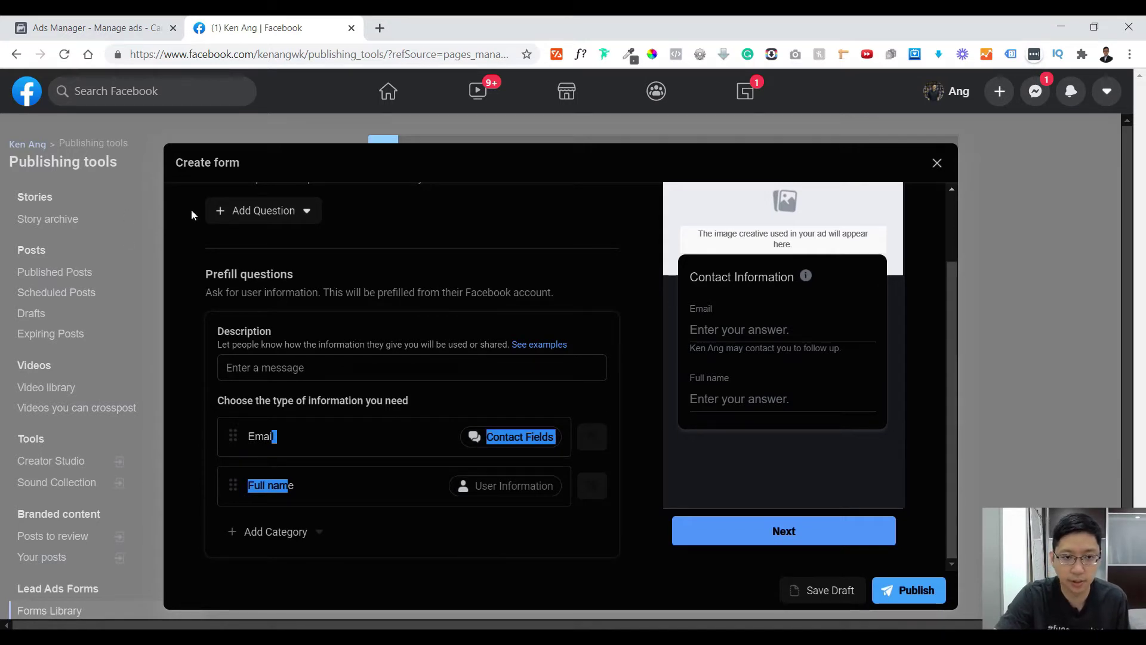
{"action": "left_click", "coordinate": [227, 215]}
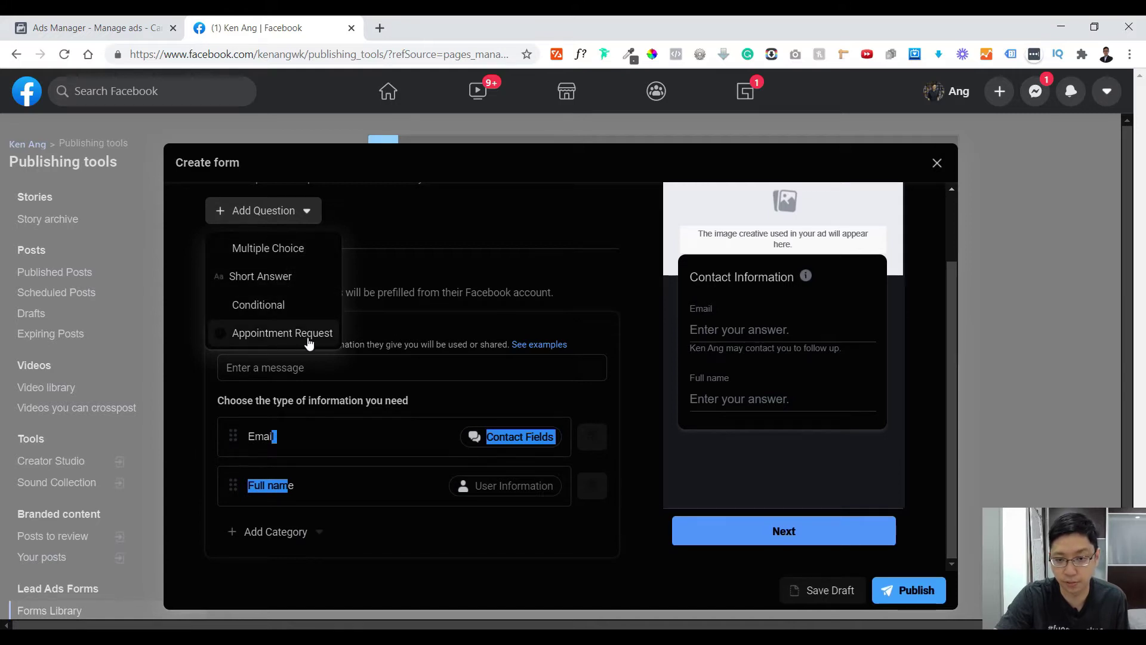
{"action": "left_click", "coordinate": [518, 246]}
{"action": "scroll", "coordinate": [329, 269], "scroll_direction": "up", "scroll_amount": 1}
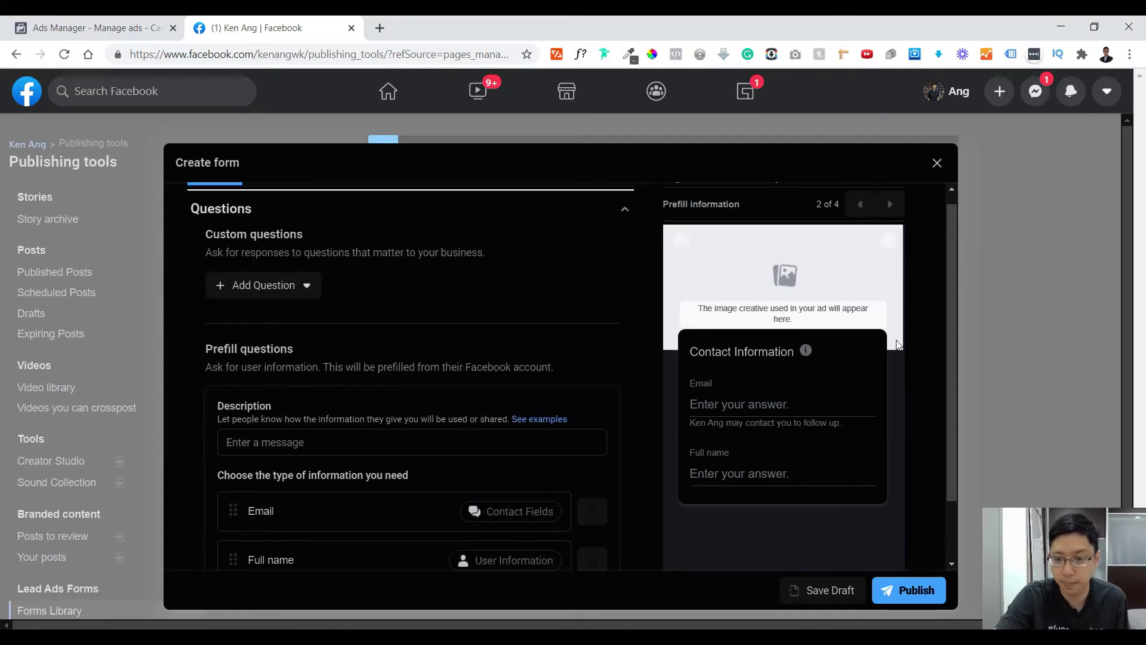
{"action": "scroll", "coordinate": [374, 283], "scroll_direction": "down", "scroll_amount": 1}
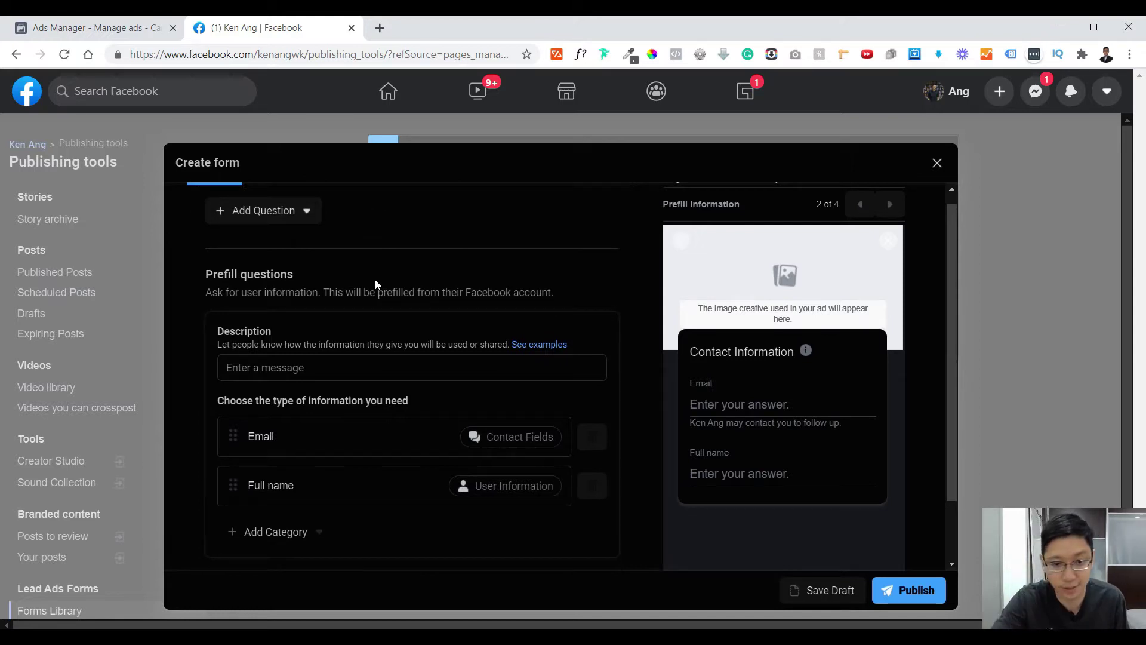
{"action": "scroll", "coordinate": [428, 264], "scroll_direction": "down", "scroll_amount": 1}
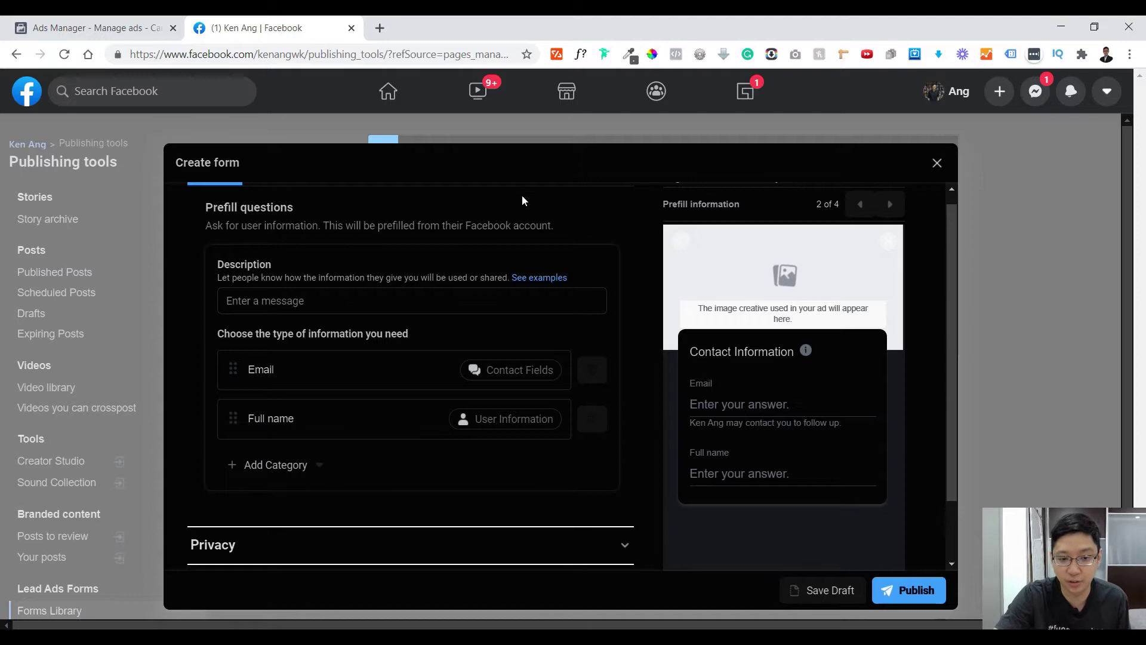
{"action": "scroll", "coordinate": [386, 481], "scroll_direction": "down", "scroll_amount": 1}
Examine the form's Review screen and Privacy sections alongside the review page preview
{"action": "left_click", "coordinate": [397, 507]}
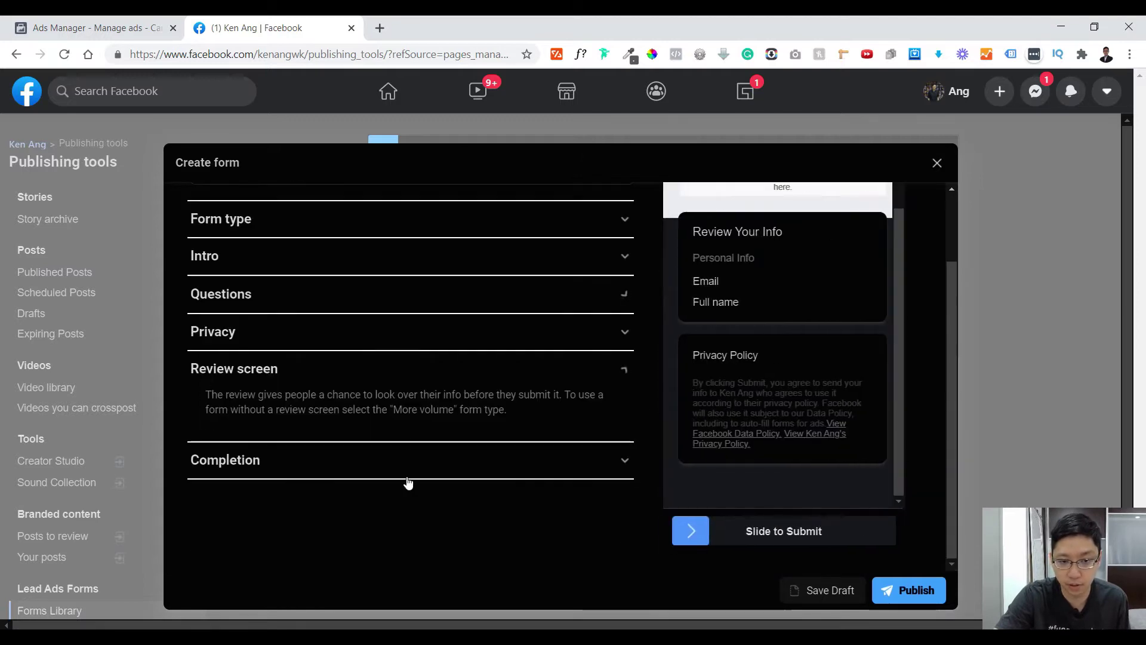
{"action": "left_click", "coordinate": [410, 329]}
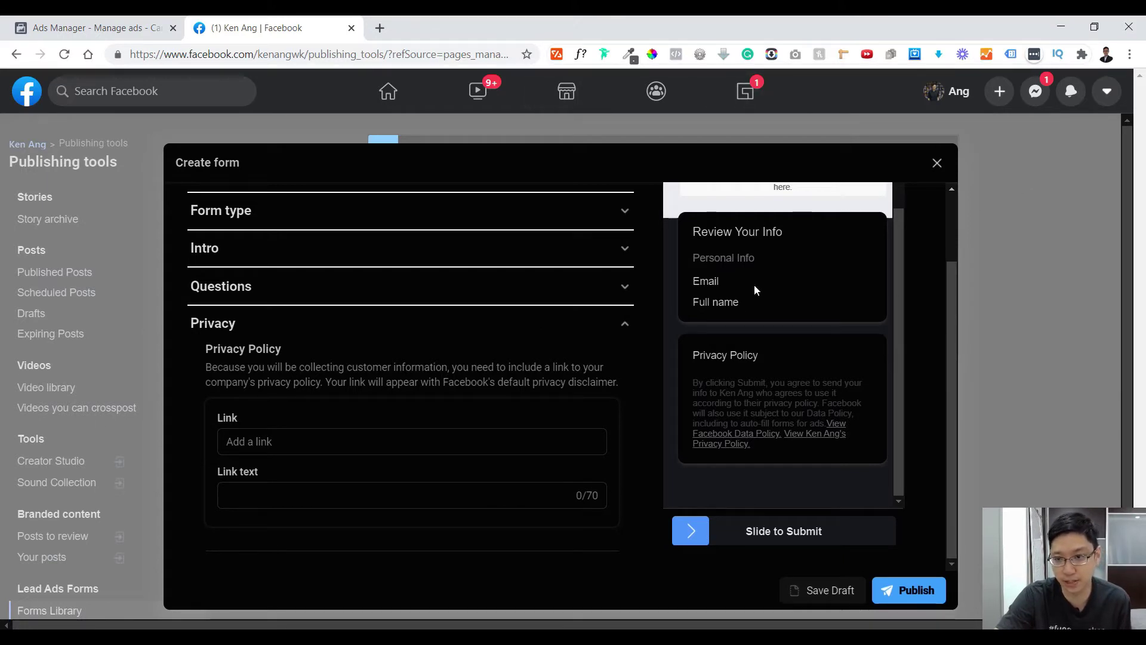
{"action": "left_click", "coordinate": [581, 333]}
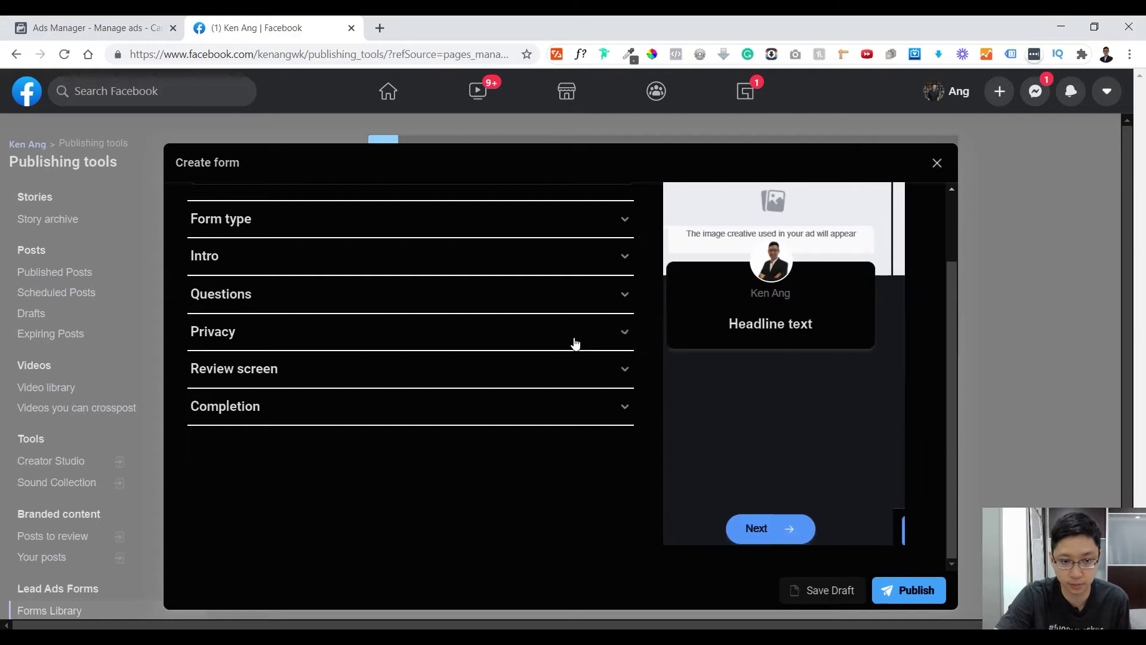
{"action": "left_click", "coordinate": [456, 369]}
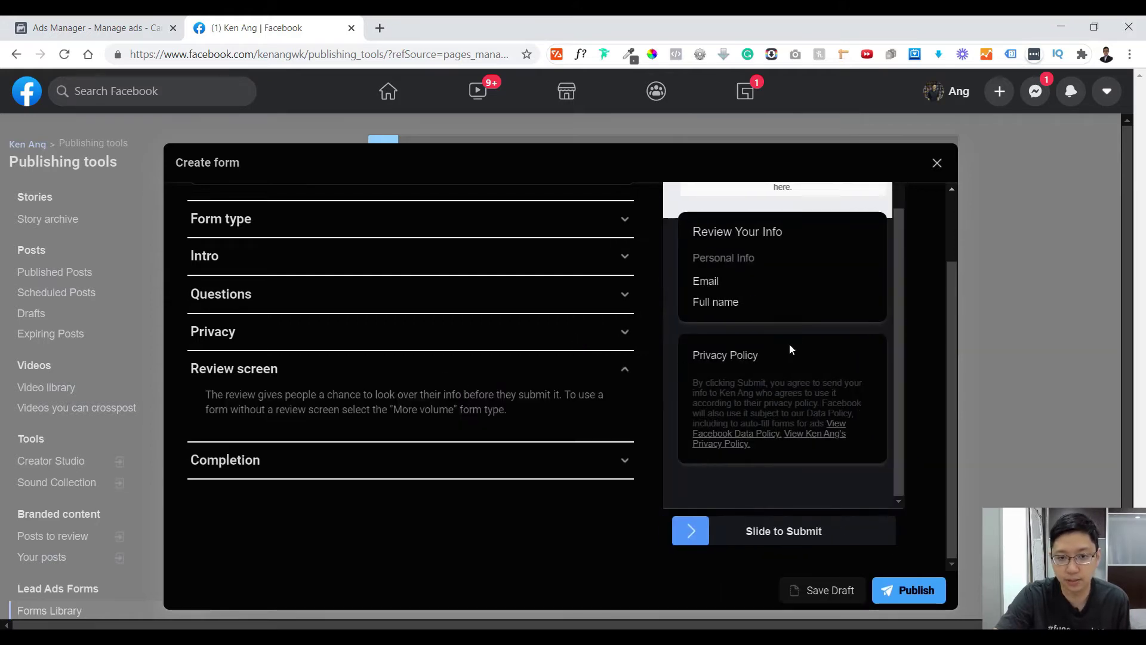
Change the form type to More volume
{"action": "scroll", "coordinate": [350, 294], "scroll_direction": "up", "scroll_amount": 3}
{"action": "left_click", "coordinate": [356, 305]}
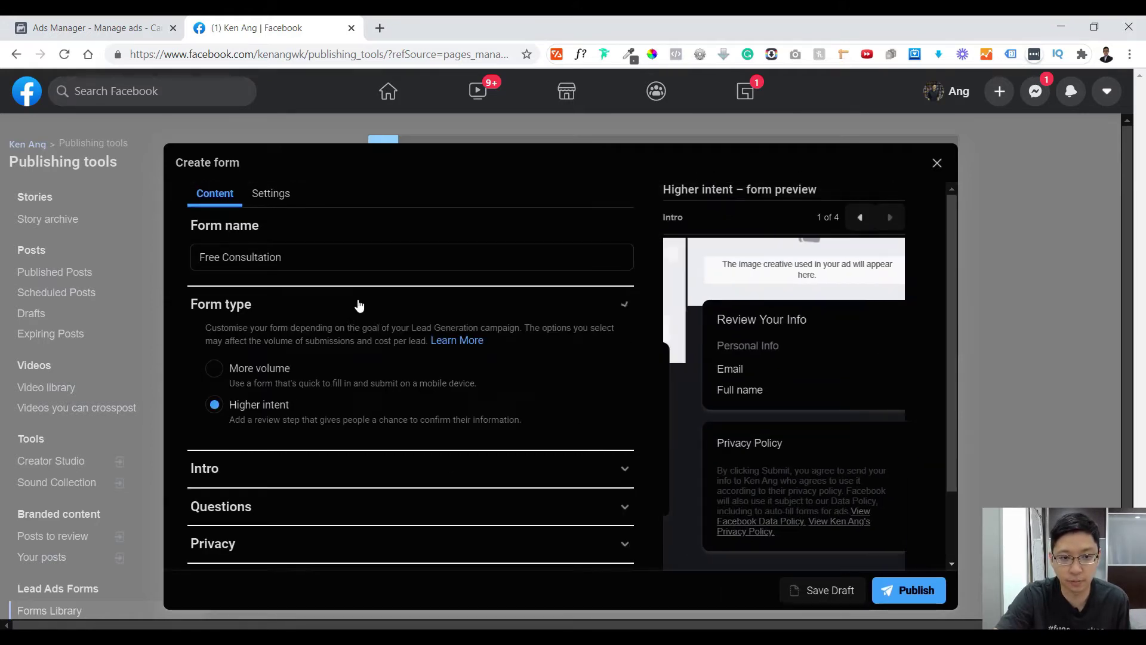
{"action": "left_click", "coordinate": [232, 374]}
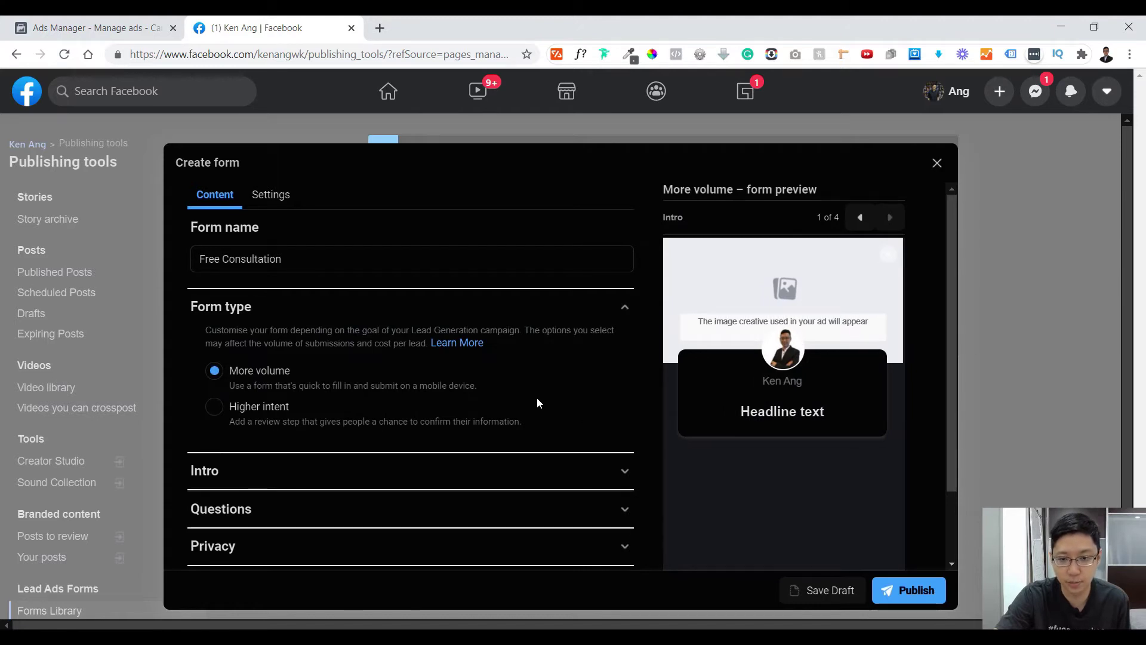
Check the privacy policy link and link text fields of the More volume form
{"action": "scroll", "coordinate": [291, 488], "scroll_direction": "down", "scroll_amount": 2}
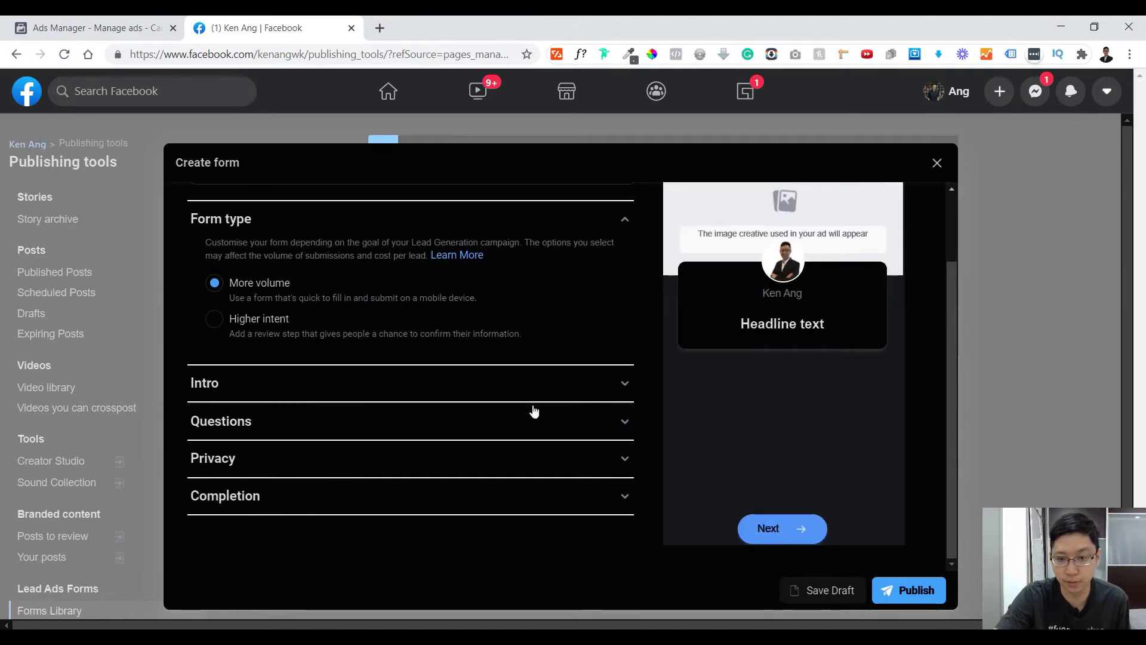
{"action": "left_click", "coordinate": [292, 458]}
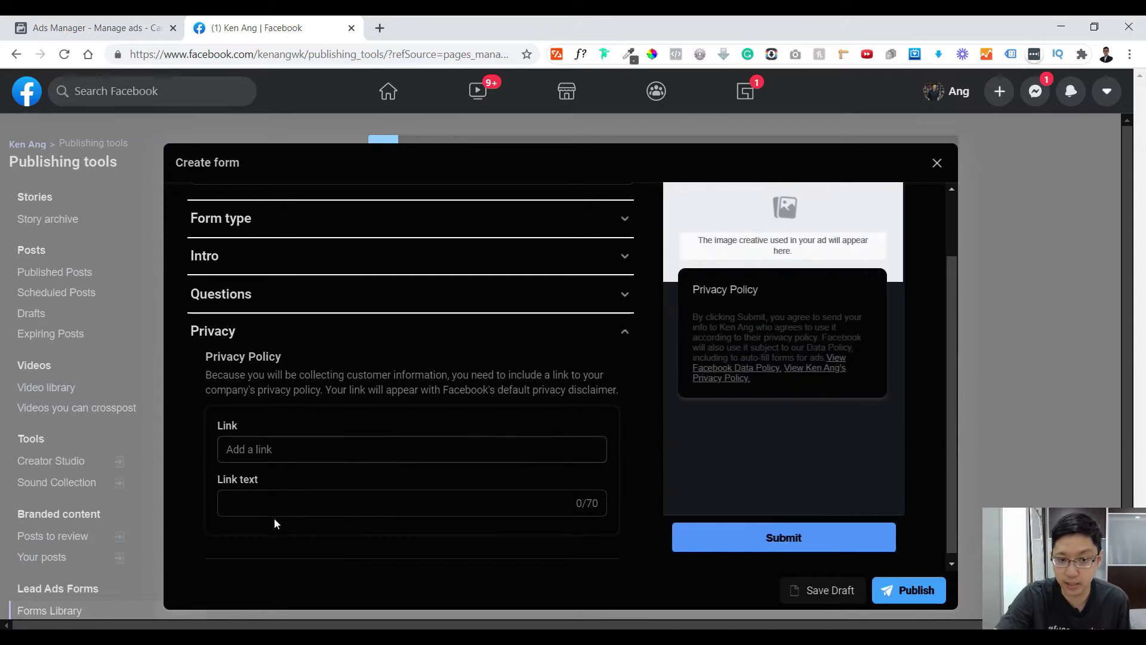
{"action": "left_click", "coordinate": [321, 339]}
Examine the Completion message's headline, description, call-to-action button and text, and website link field
{"action": "left_click", "coordinate": [321, 376]}
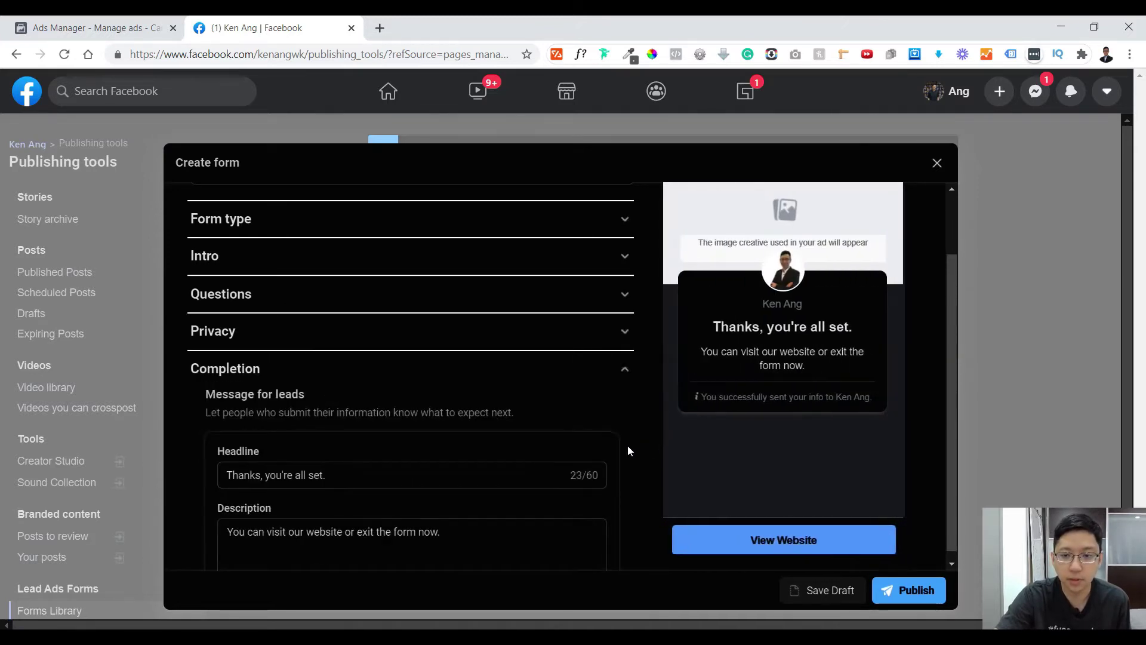
{"action": "scroll", "coordinate": [629, 445], "scroll_direction": "down", "scroll_amount": 3}
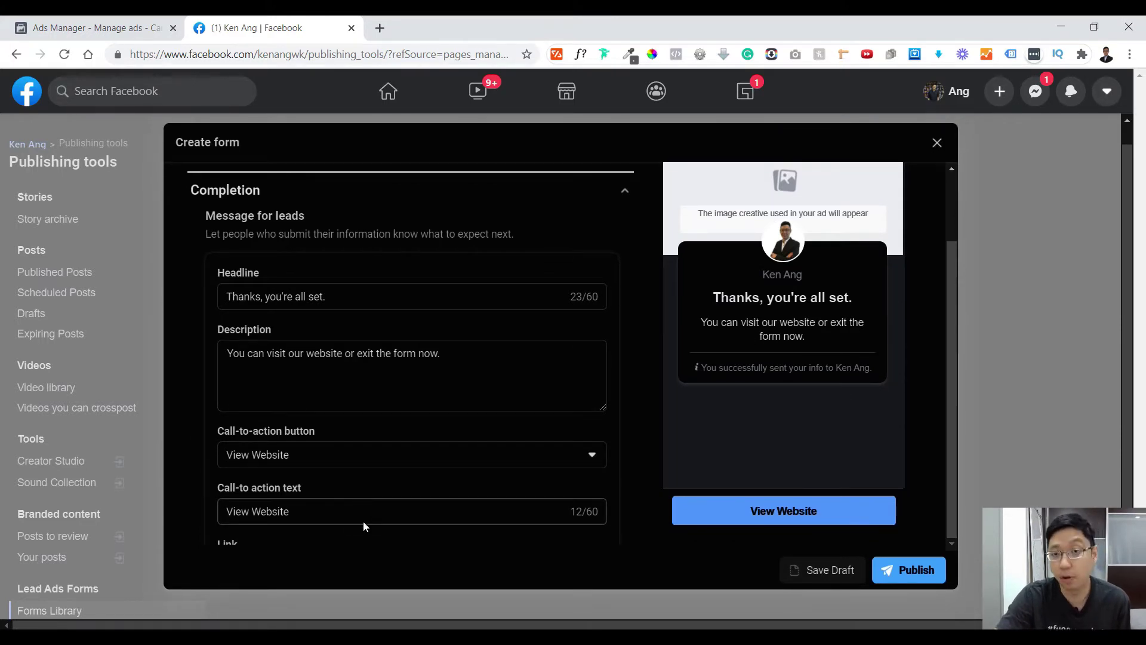
{"action": "left_click_drag", "start_coordinate": [345, 524], "coordinate": [225, 512]}
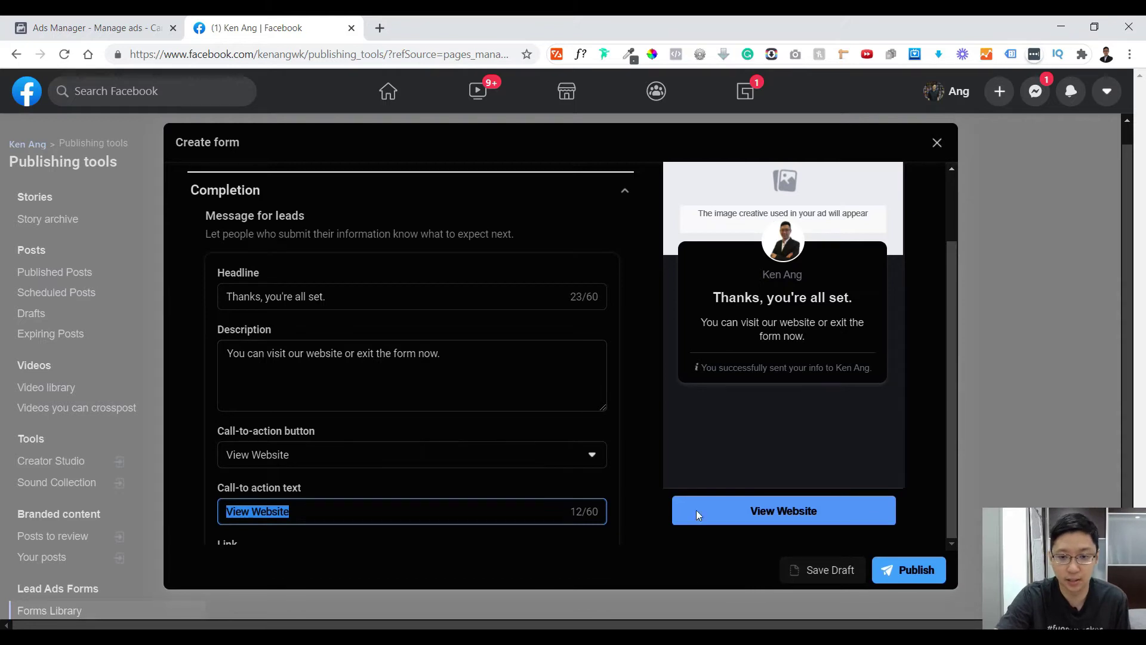
{"action": "scroll", "coordinate": [488, 361], "scroll_direction": "up", "scroll_amount": 1}
{"action": "scroll", "coordinate": [489, 365], "scroll_direction": "down", "scroll_amount": 3}
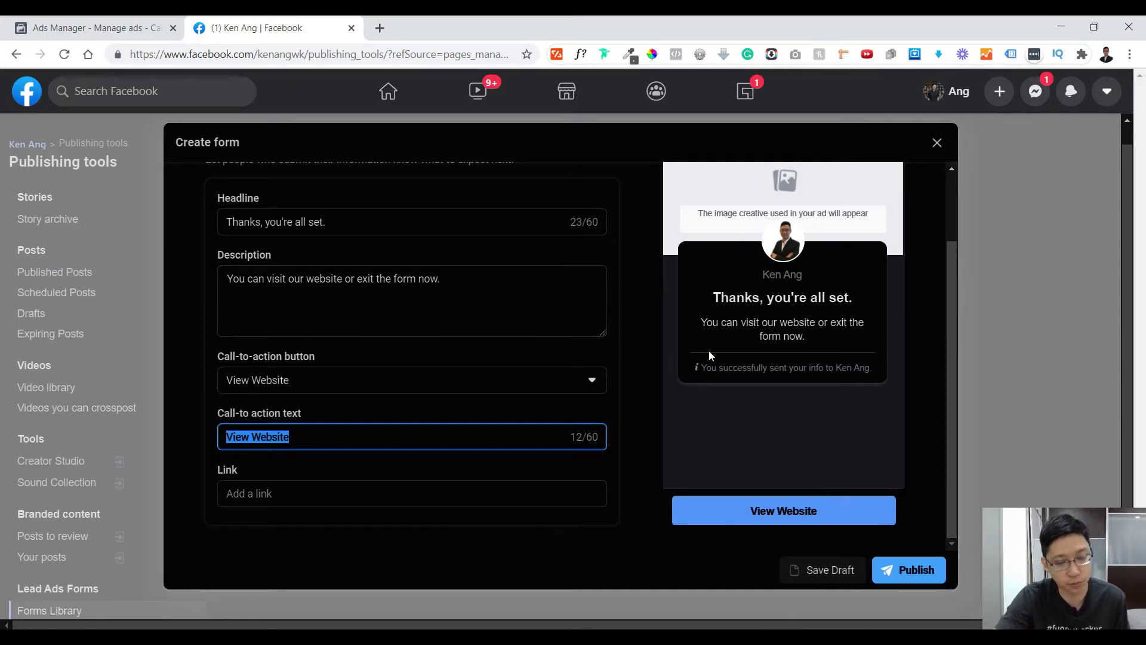
Compare the Restricted and Open sharing options in the form's settings and set sharing to Open
{"action": "scroll", "coordinate": [690, 422], "scroll_direction": "up", "scroll_amount": 5}
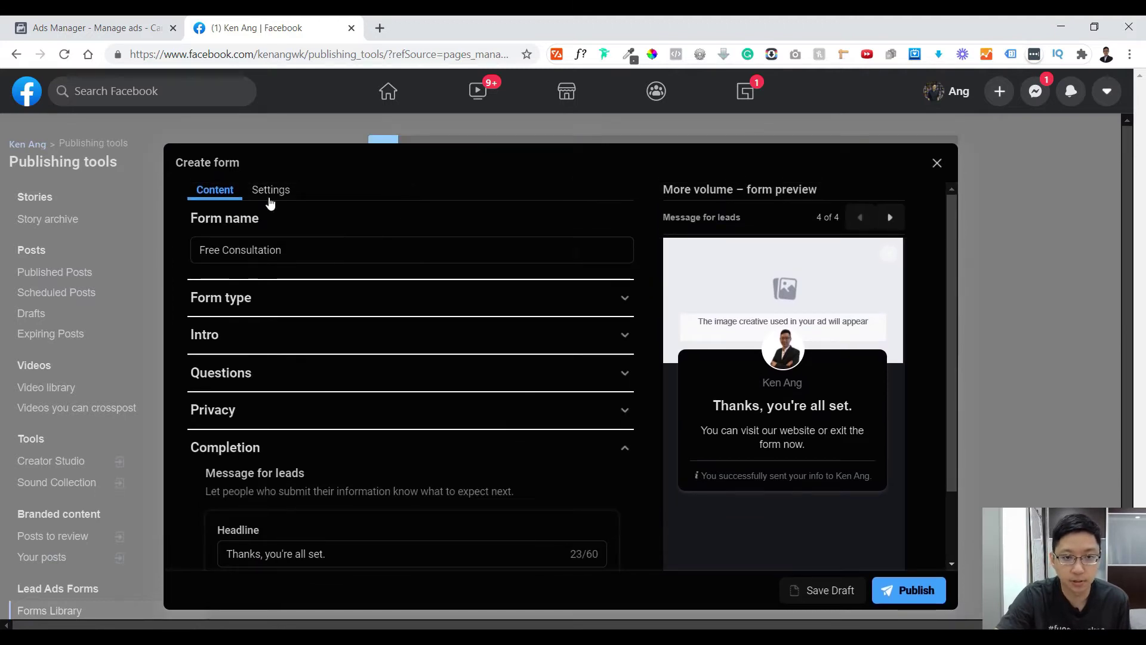
{"action": "left_click", "coordinate": [271, 191]}
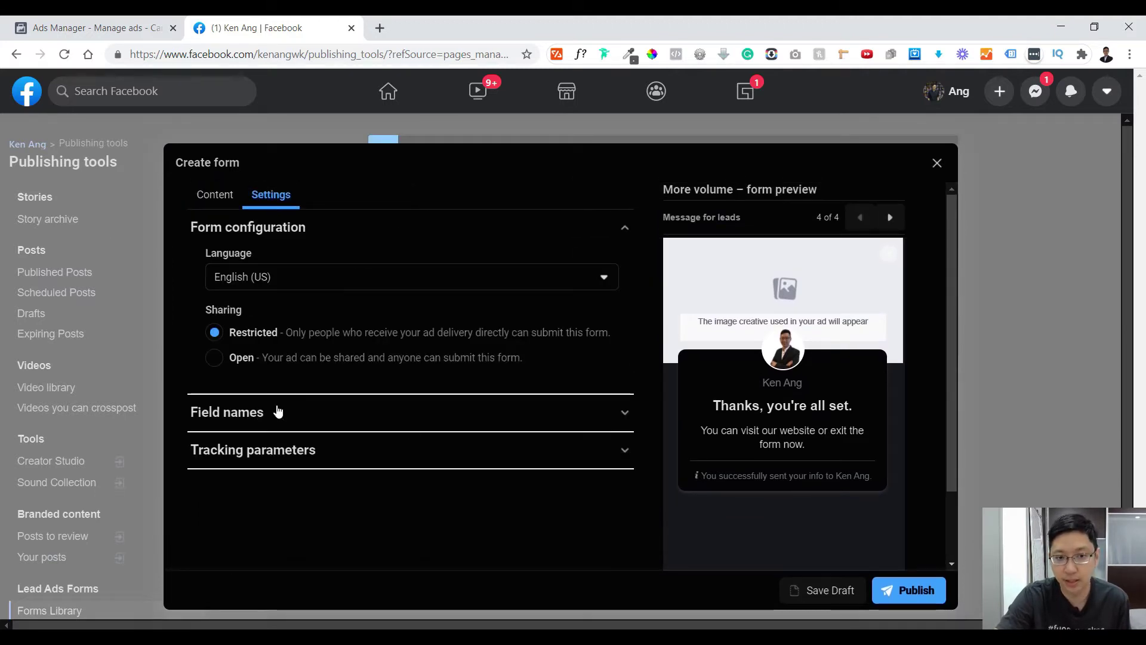
{"action": "left_click", "coordinate": [231, 362]}
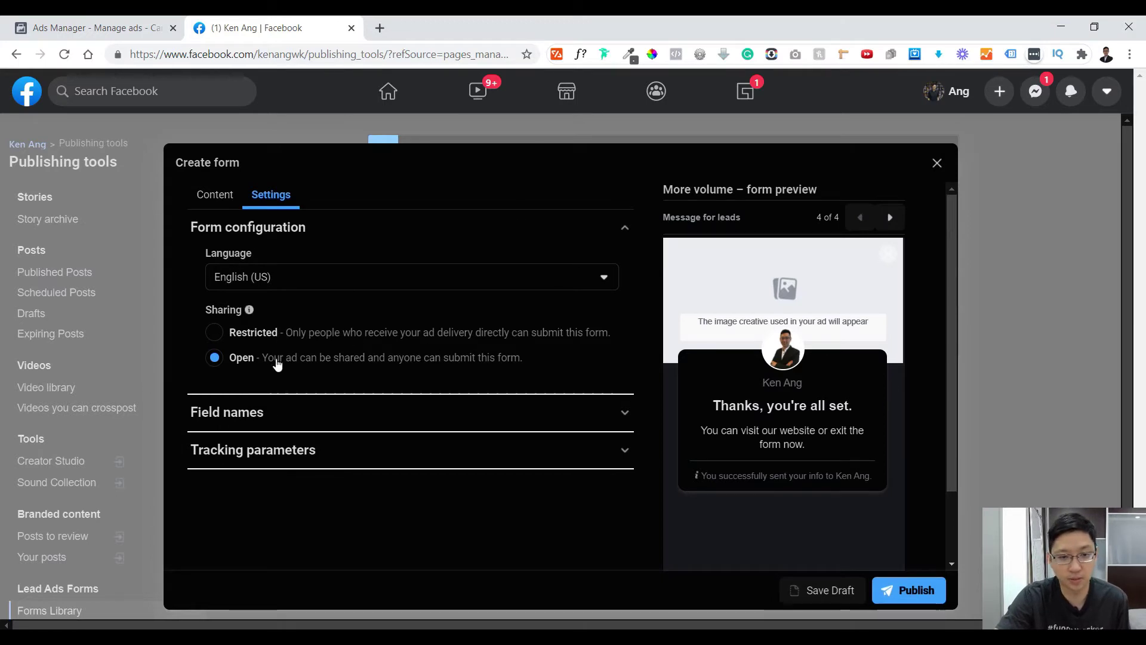
{"action": "left_click", "coordinate": [325, 332]}
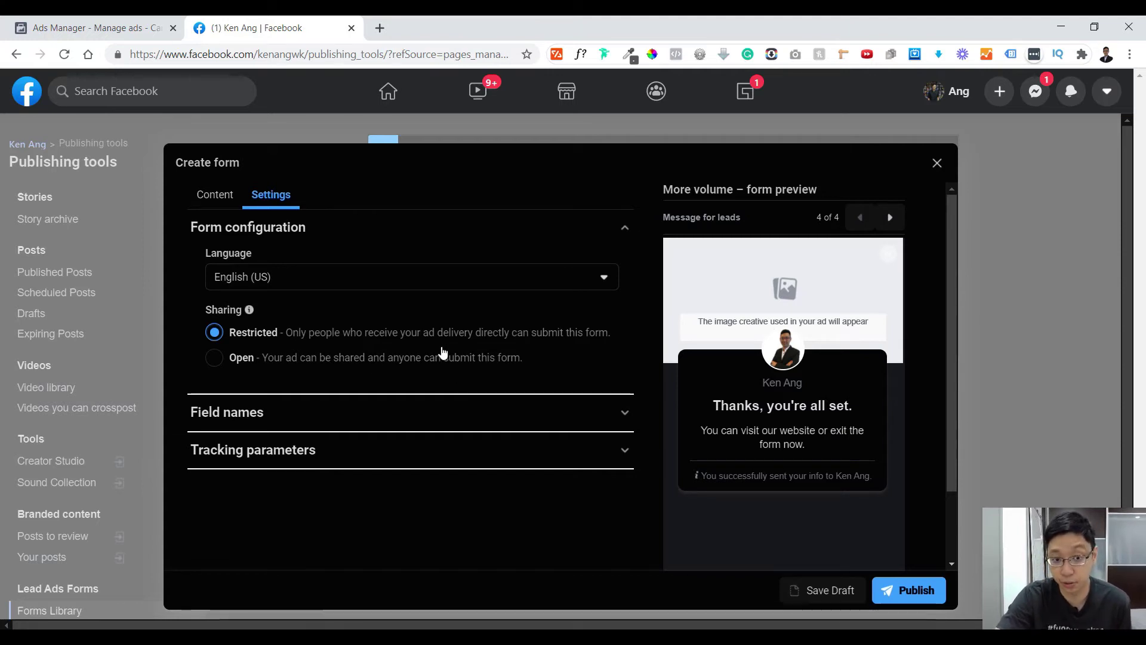
{"action": "left_click", "coordinate": [415, 361]}
Check the Field names and Tracking parameters sections and return to the form configuration
{"action": "scroll", "coordinate": [415, 361], "scroll_direction": "down", "scroll_amount": 2}
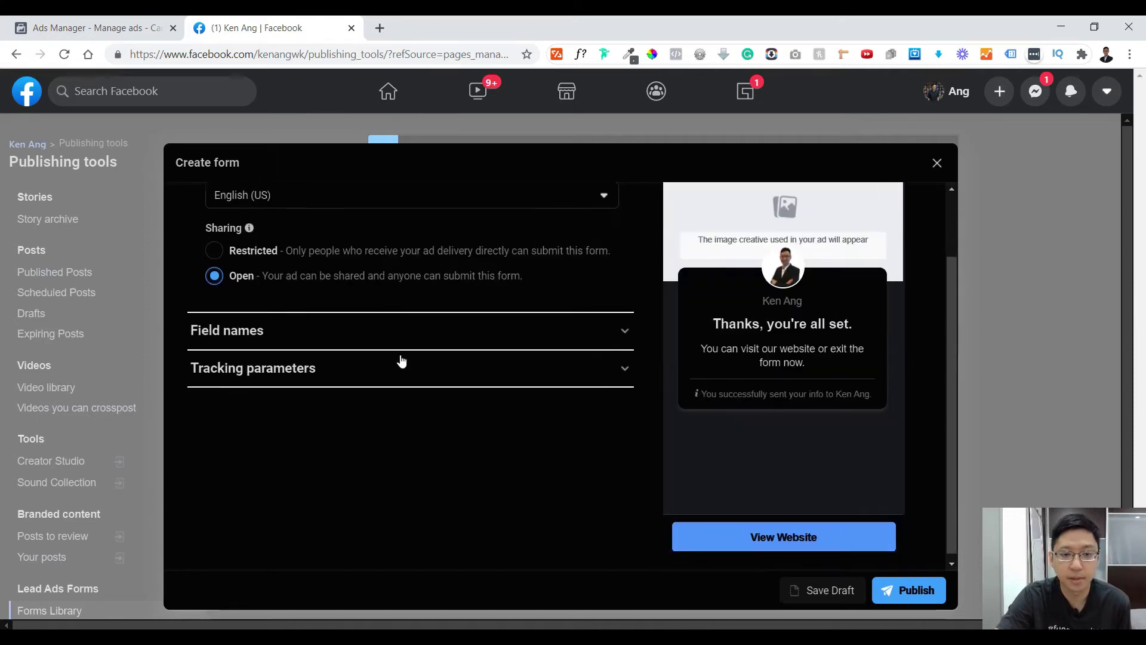
{"action": "left_click", "coordinate": [464, 330]}
{"action": "left_click", "coordinate": [455, 361]}
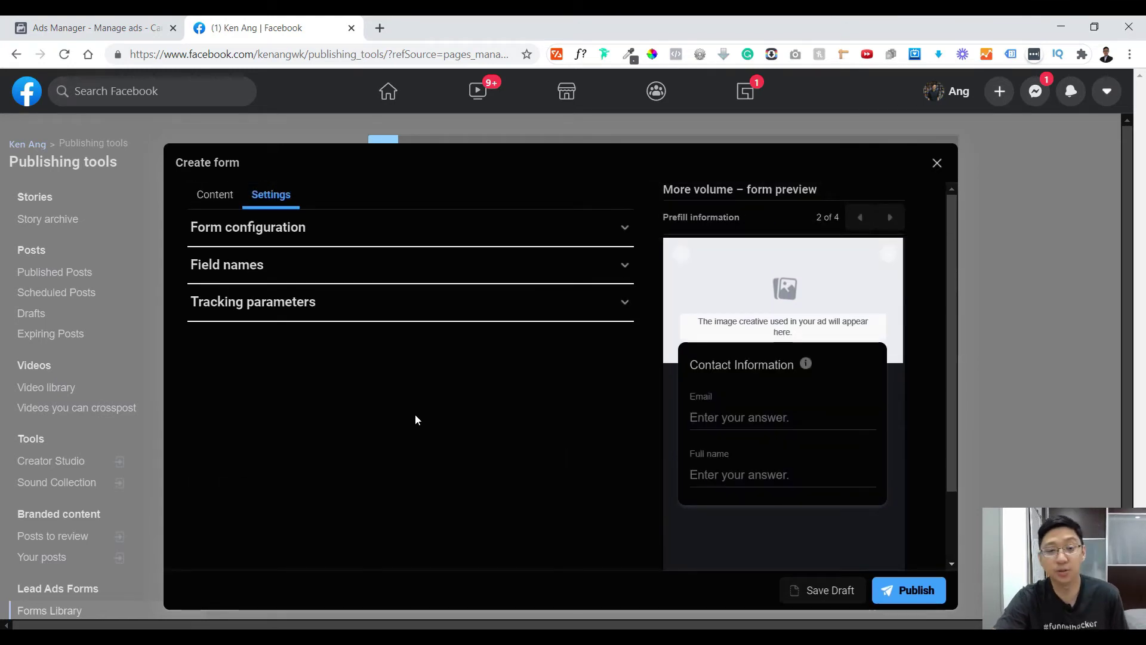
{"action": "left_click", "coordinate": [397, 241]}
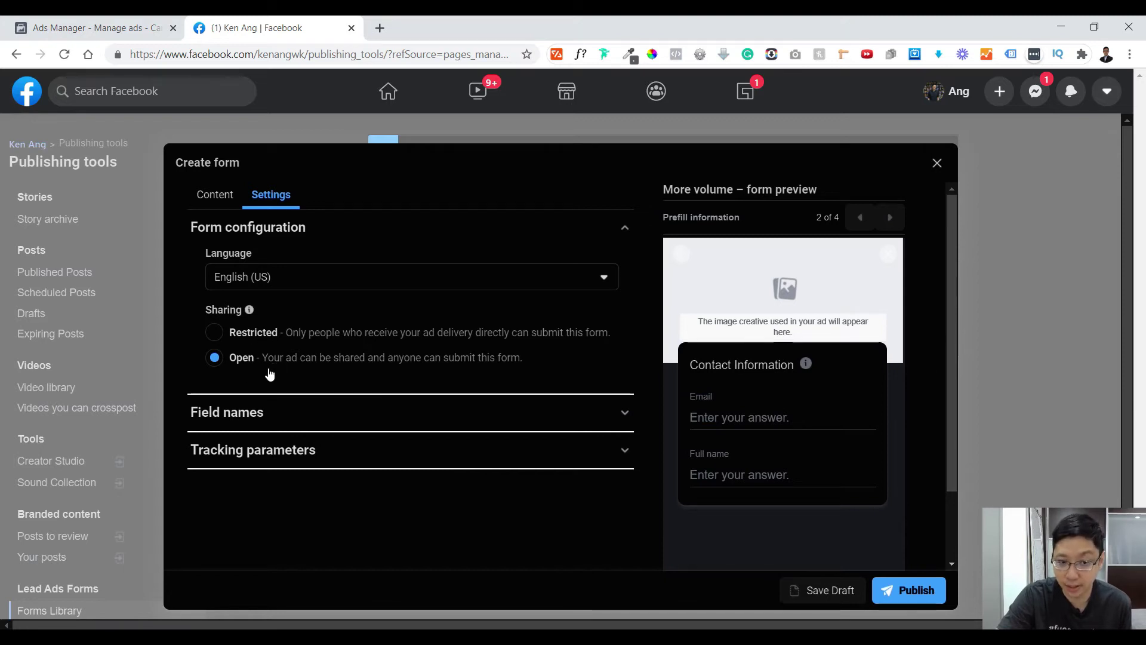
Browse the available form languages, set the language to 中文(台灣), and check the contact fields in the form preview
{"action": "left_click", "coordinate": [312, 289]}
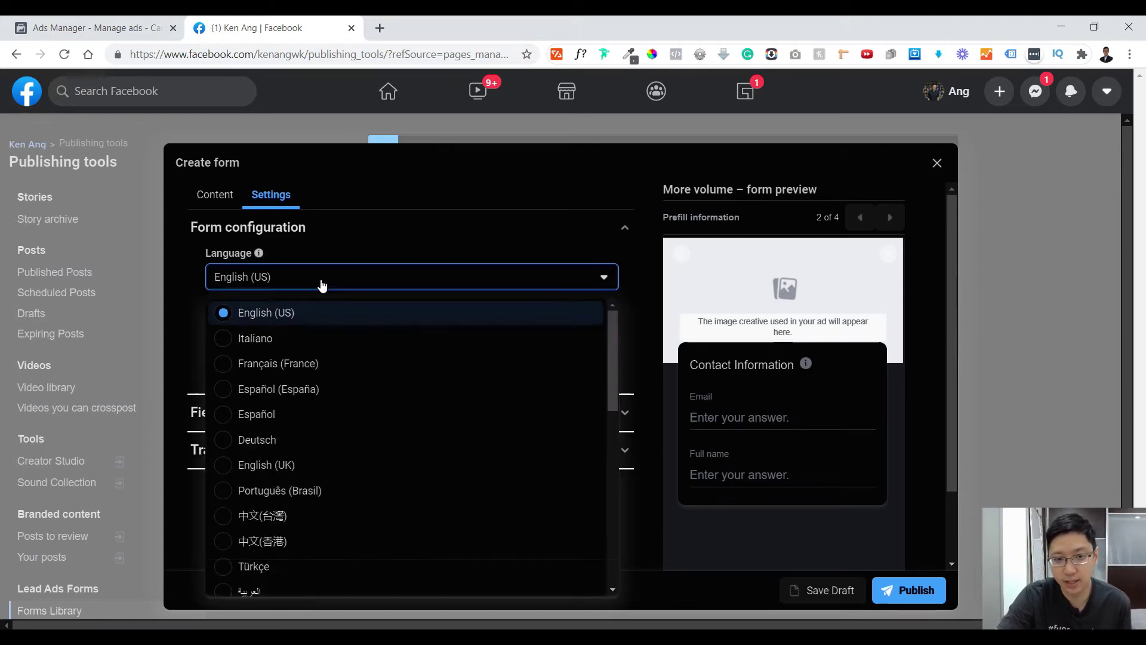
{"action": "scroll", "coordinate": [379, 436], "scroll_direction": "down", "scroll_amount": 10}
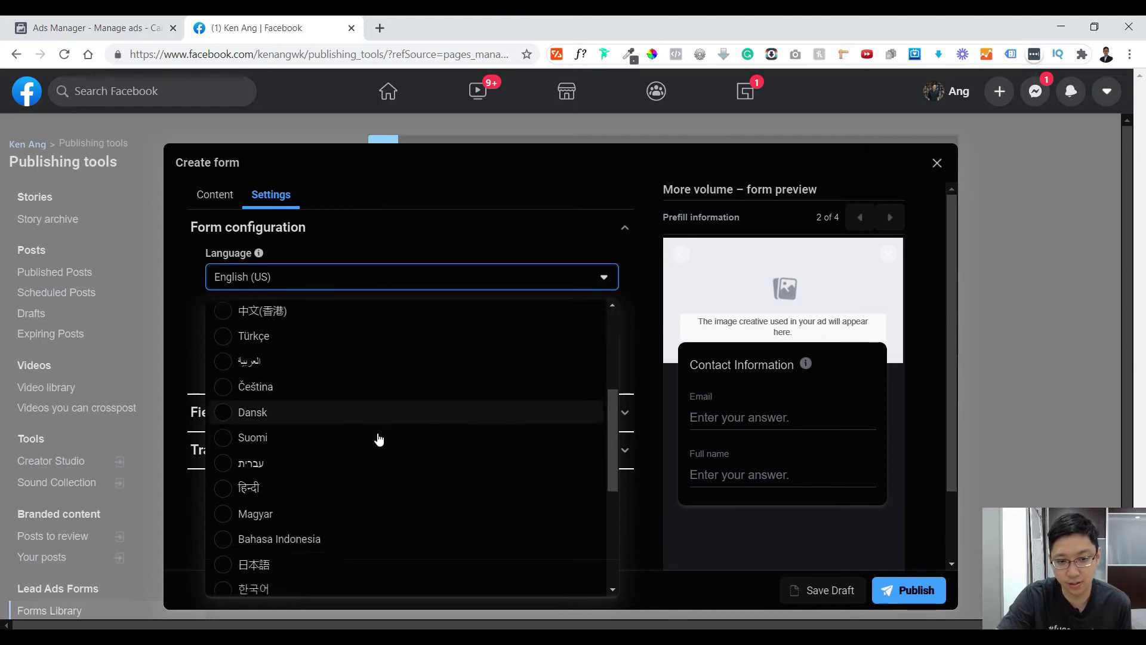
{"action": "scroll", "coordinate": [350, 415], "scroll_direction": "up", "scroll_amount": 3}
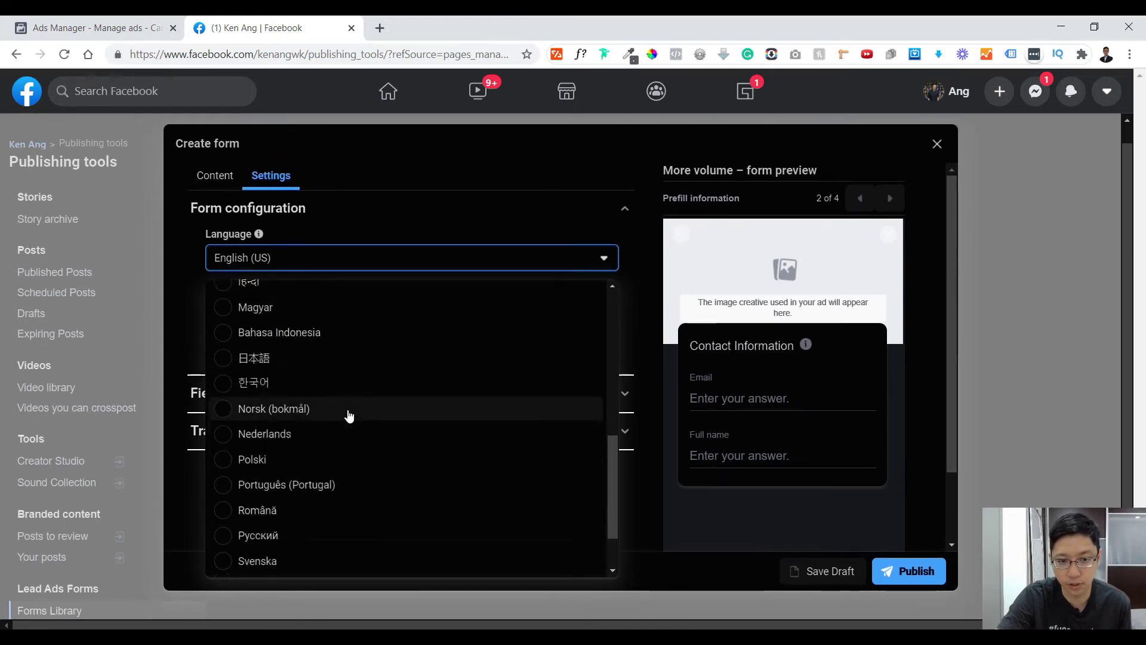
{"action": "scroll", "coordinate": [328, 385], "scroll_direction": "up", "scroll_amount": 4}
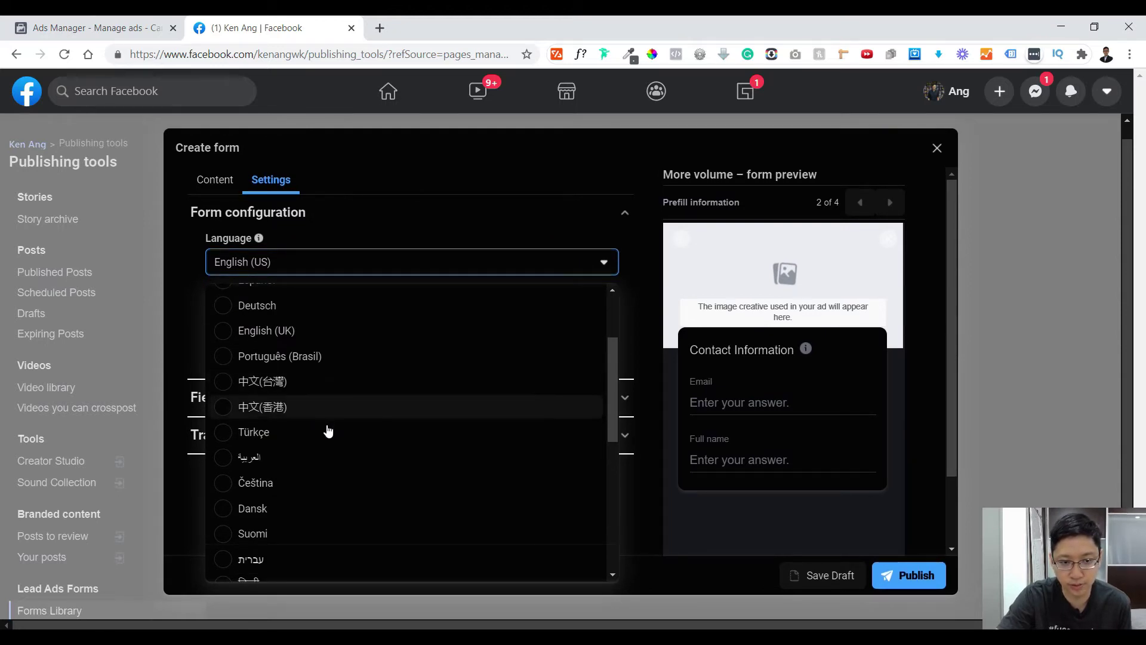
{"action": "scroll", "coordinate": [329, 431], "scroll_direction": "up", "scroll_amount": 1}
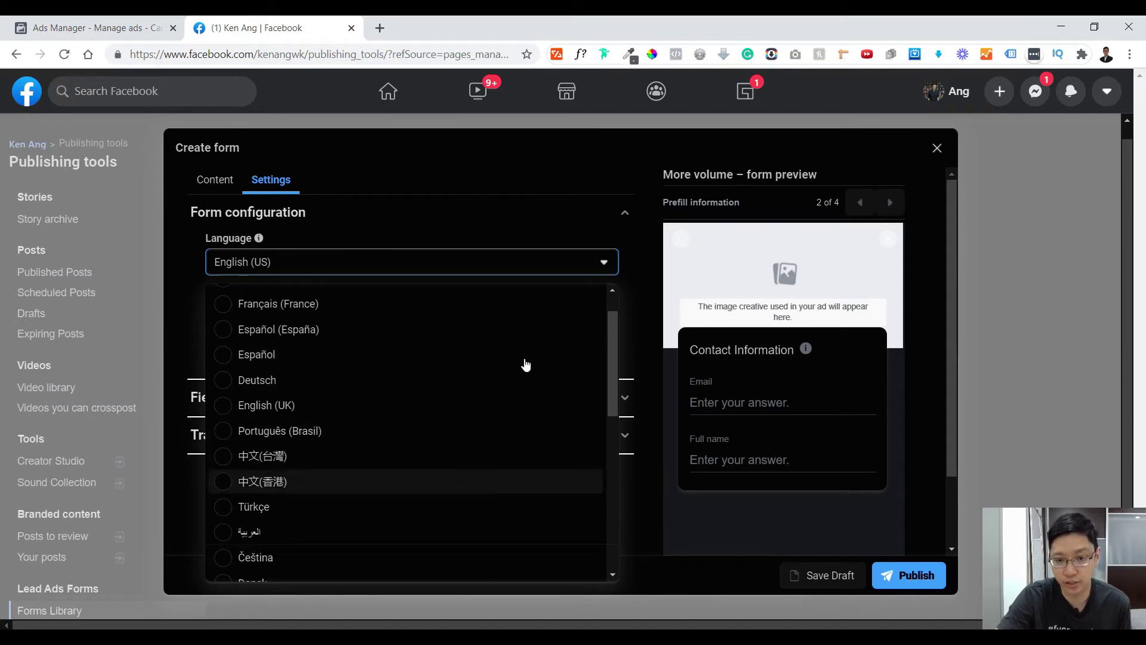
{"action": "scroll", "coordinate": [370, 448], "scroll_direction": "up", "scroll_amount": 1}
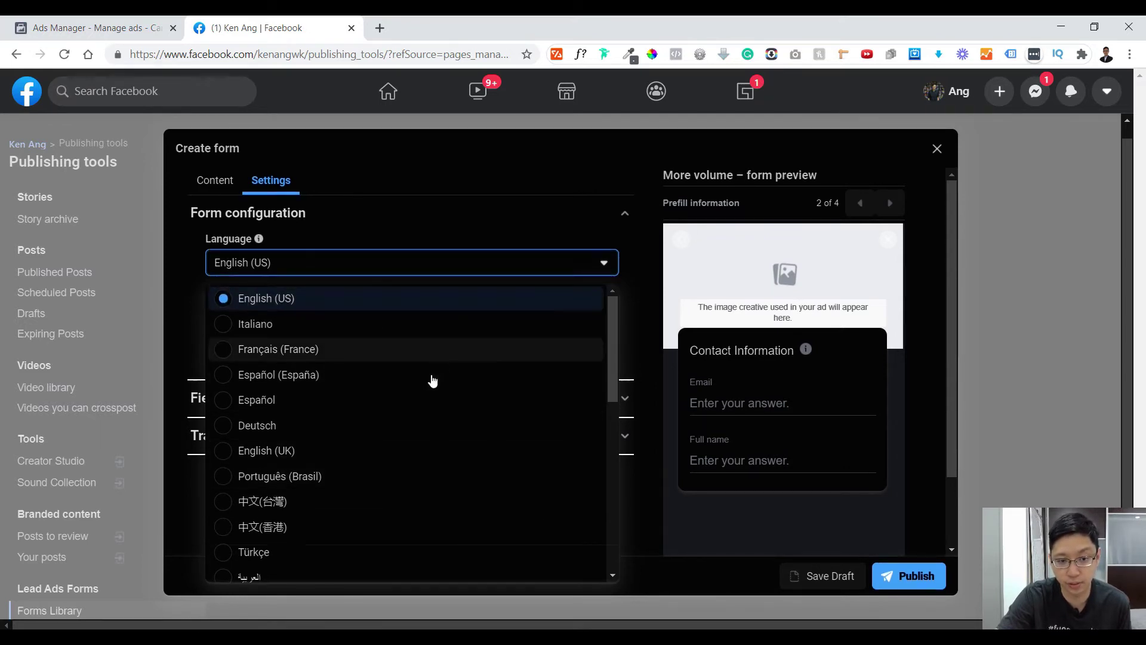
{"action": "scroll", "coordinate": [418, 418], "scroll_direction": "down", "scroll_amount": 1}
{"action": "left_click", "coordinate": [371, 429]}
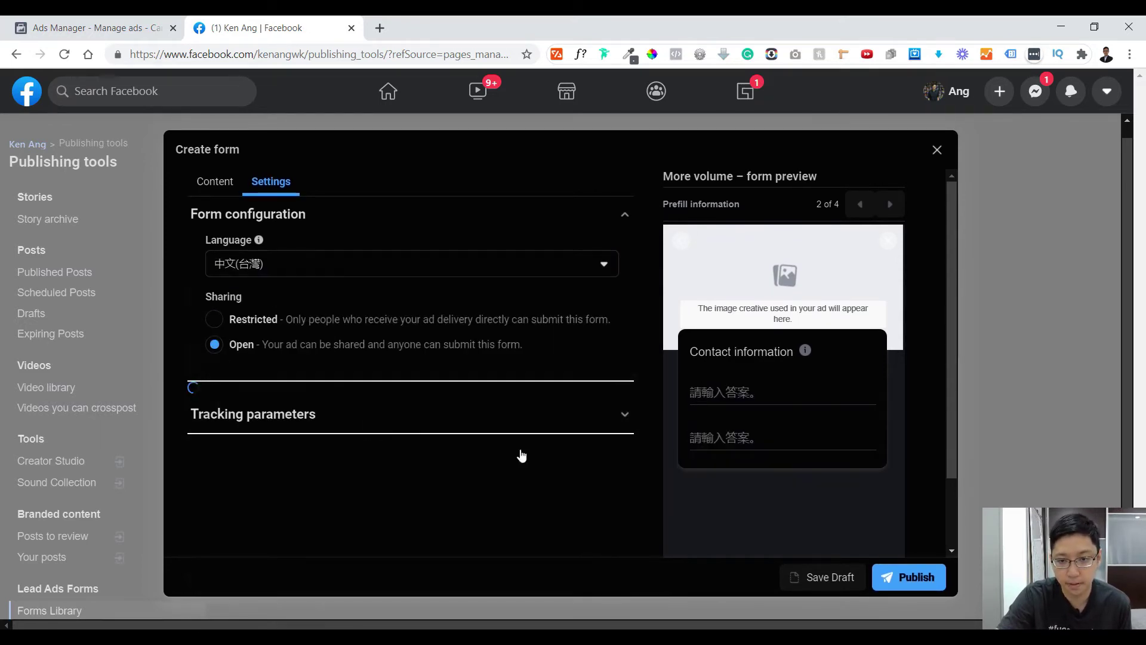
{"action": "left_click_drag", "start_coordinate": [697, 371], "coordinate": [767, 468]}
{"action": "left_click", "coordinate": [769, 471]}
Change the form language to Deutsch and check the contact fields in the preview
{"action": "left_click", "coordinate": [404, 269]}
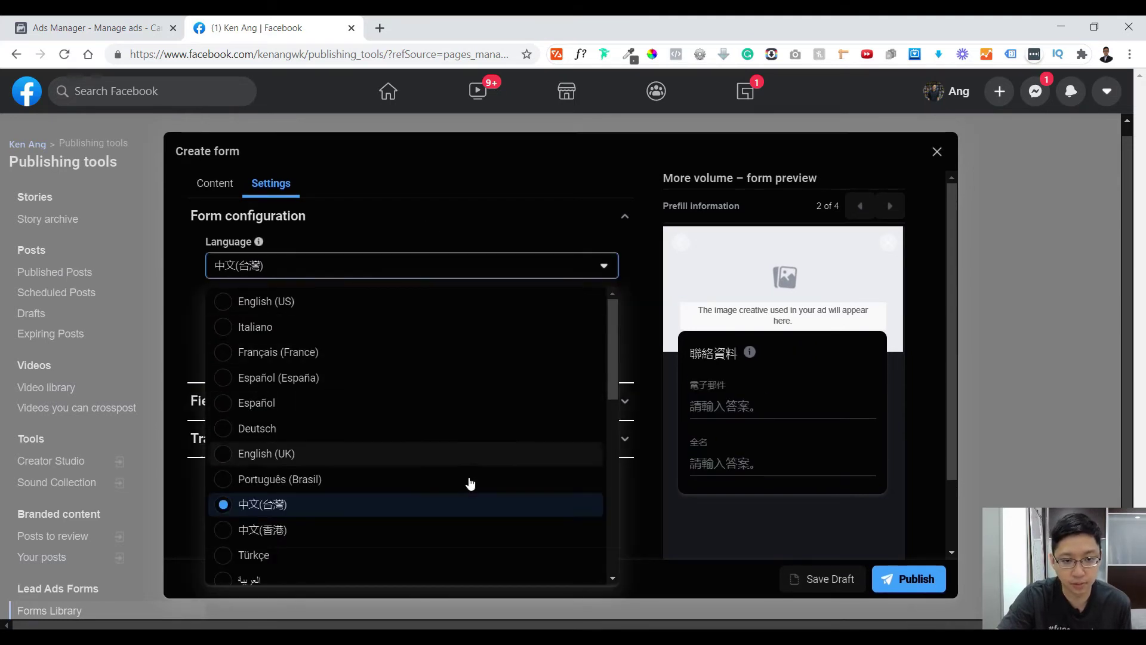
{"action": "left_click", "coordinate": [473, 431]}
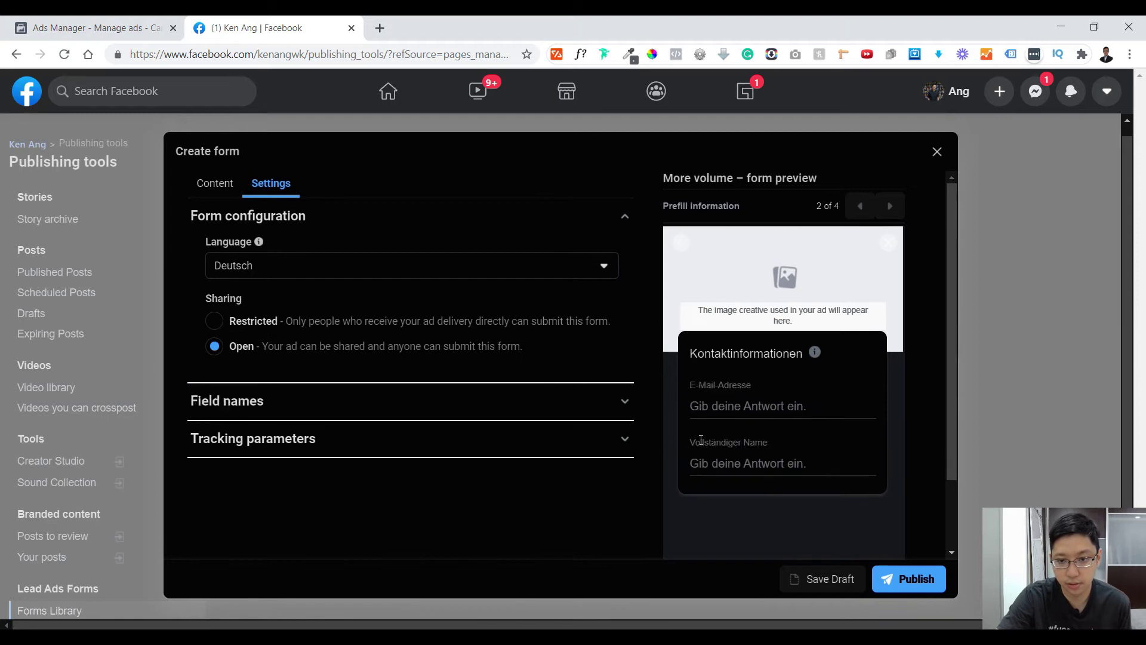
{"action": "left_click_drag", "start_coordinate": [692, 375], "coordinate": [848, 468]}
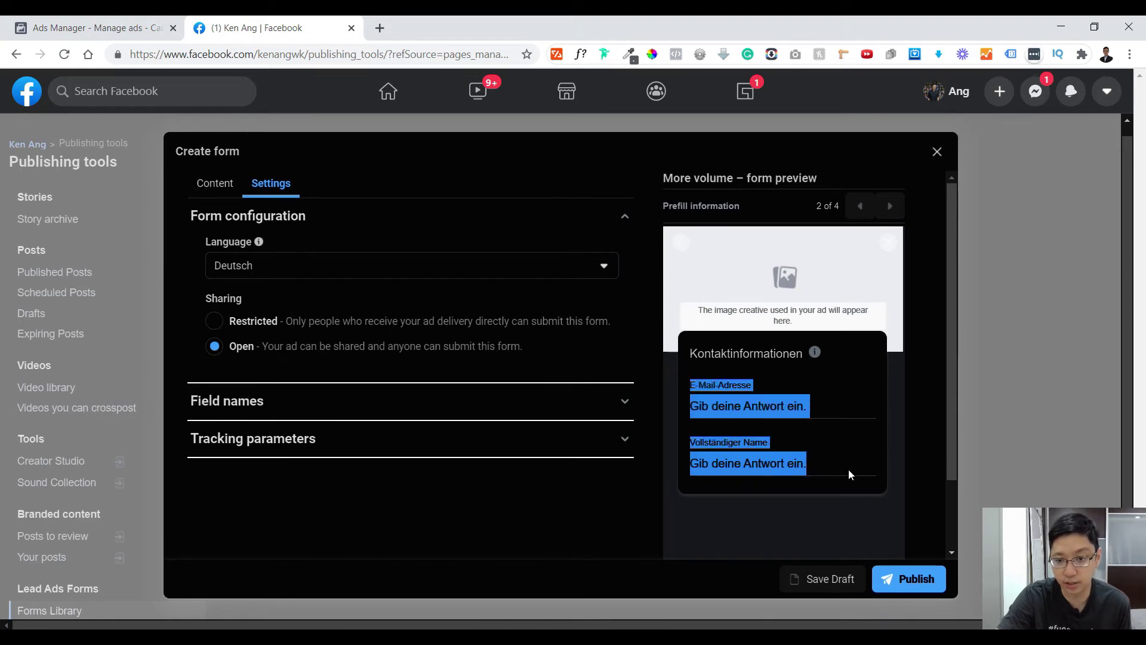
{"action": "left_click", "coordinate": [791, 478]}
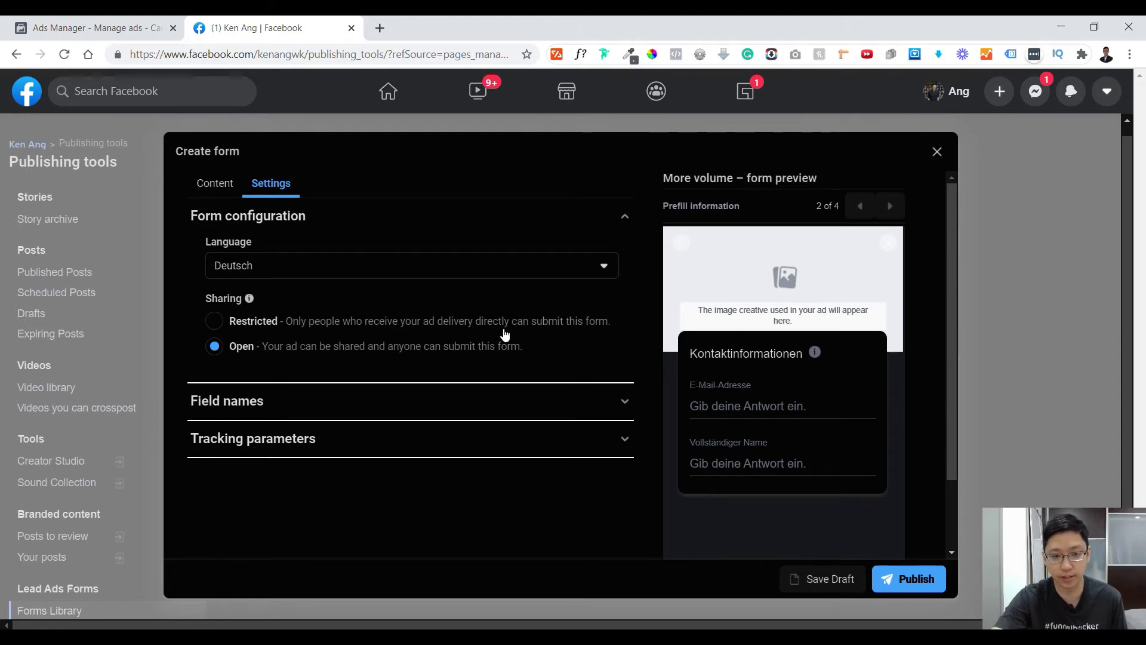
Look through the full language list and set the form language to Bahasa Indonesia
{"action": "left_click", "coordinate": [319, 271]}
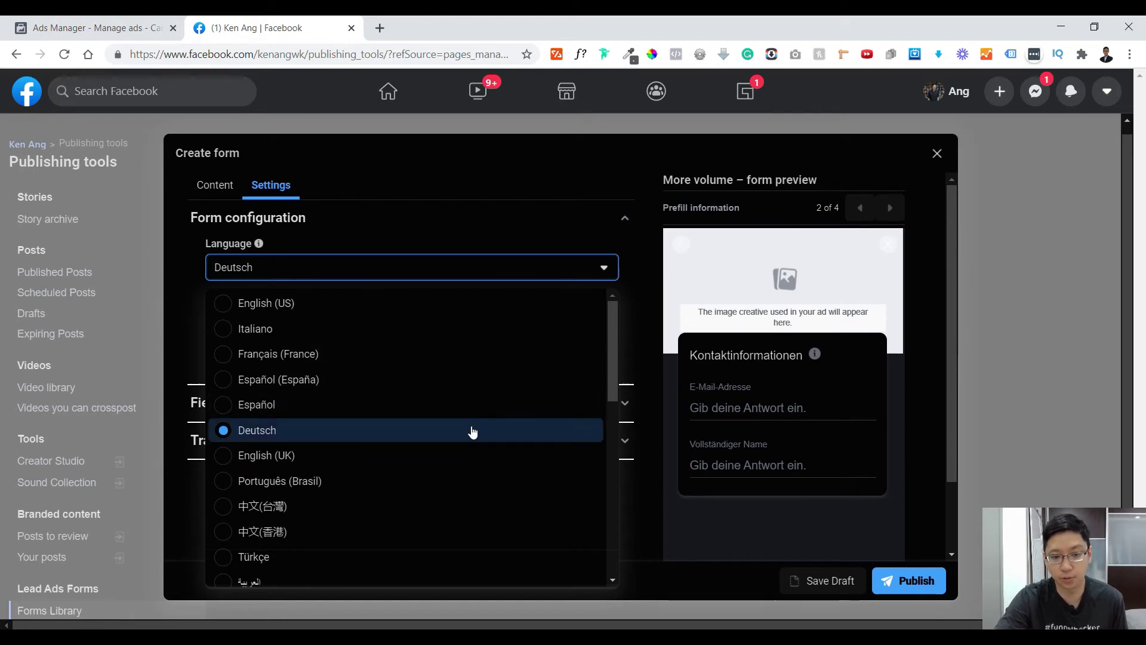
{"action": "scroll", "coordinate": [472, 432], "scroll_direction": "down", "scroll_amount": 10}
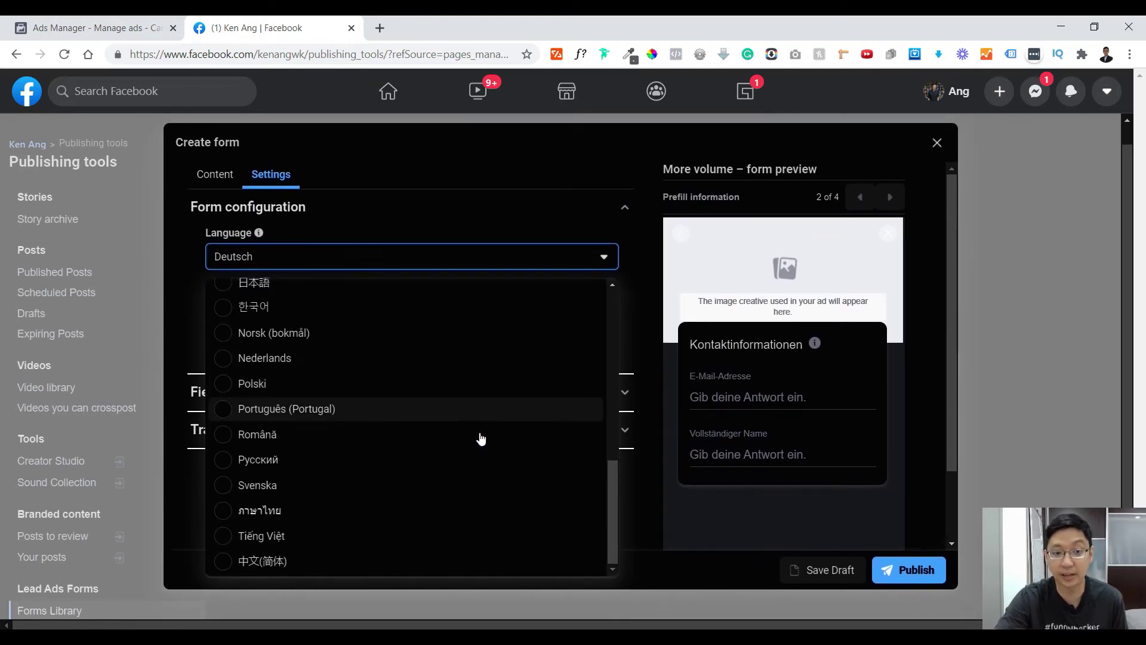
{"action": "scroll", "coordinate": [504, 456], "scroll_direction": "up", "scroll_amount": 1}
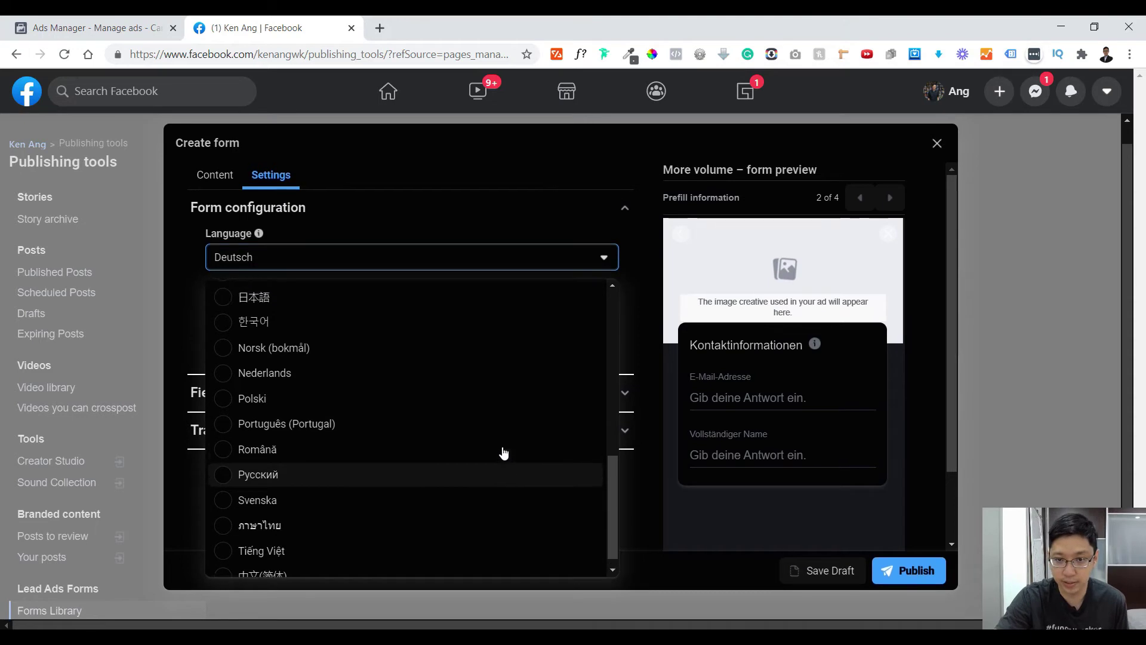
{"action": "scroll", "coordinate": [504, 454], "scroll_direction": "up", "scroll_amount": 10}
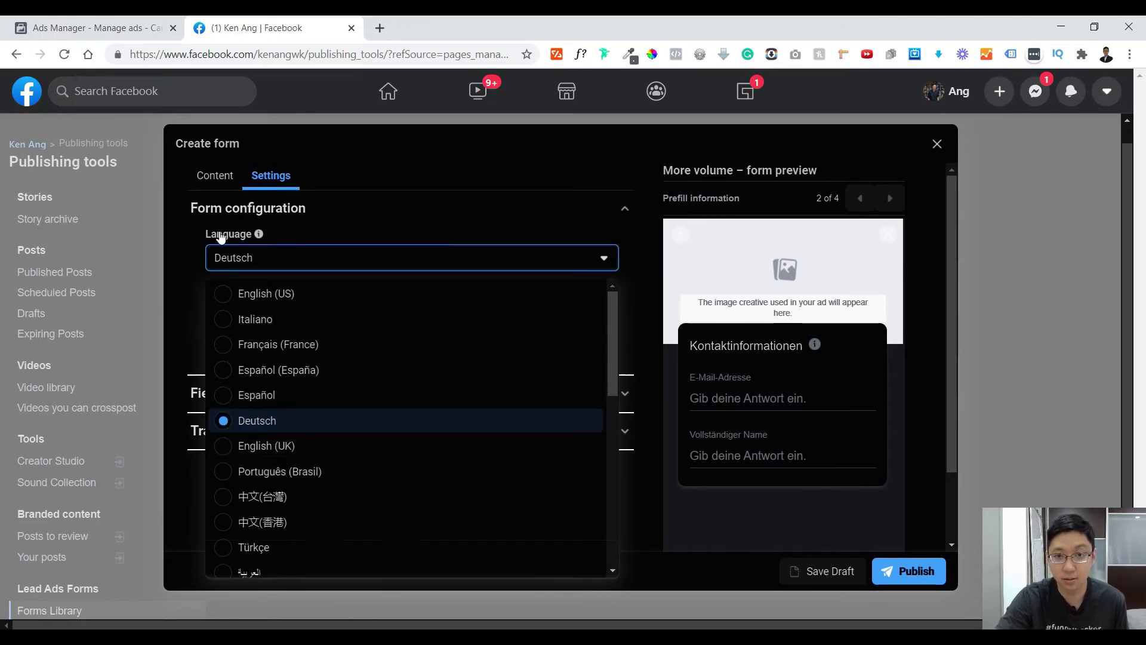
{"action": "scroll", "coordinate": [430, 417], "scroll_direction": "down", "scroll_amount": 7}
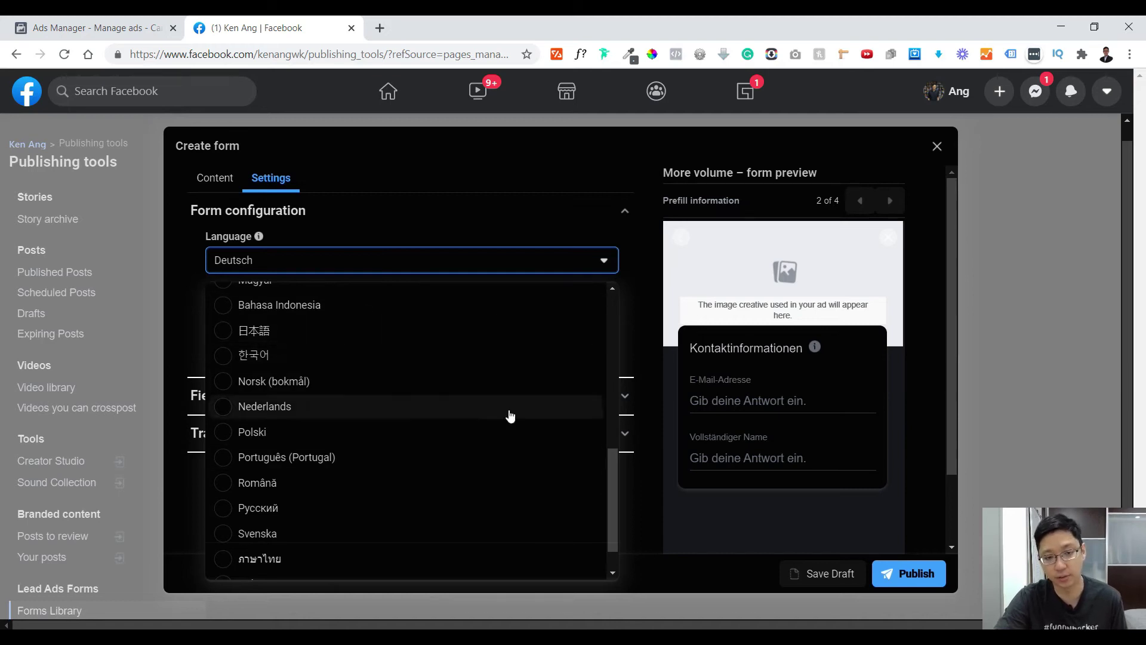
{"action": "scroll", "coordinate": [300, 395], "scroll_direction": "up", "scroll_amount": 2}
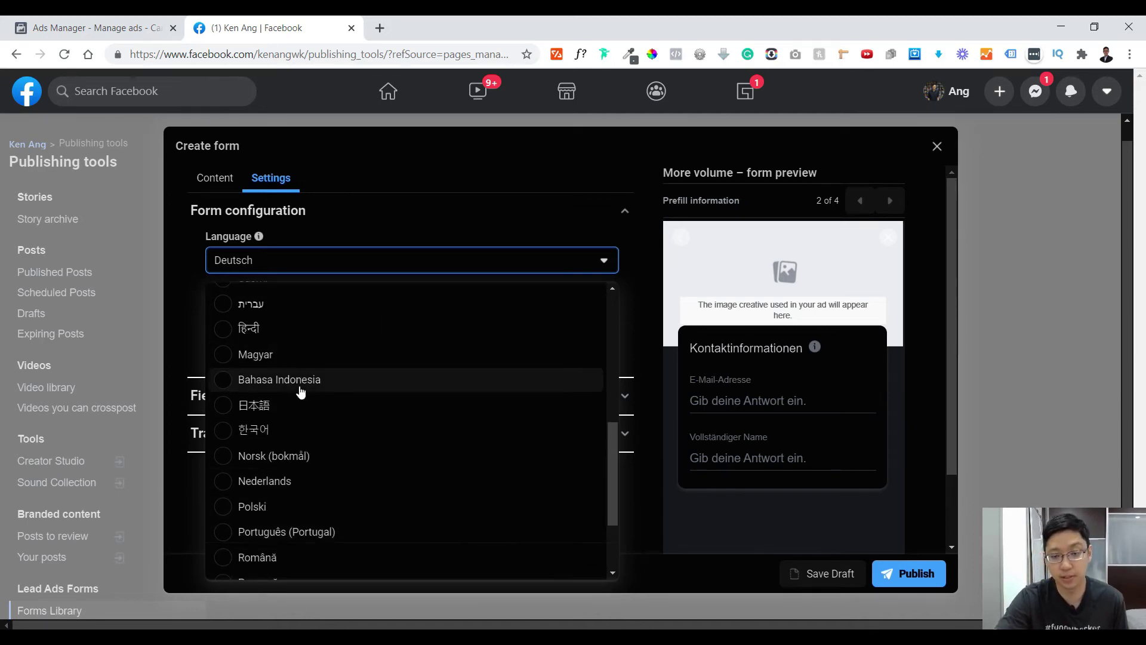
{"action": "left_click", "coordinate": [300, 382]}
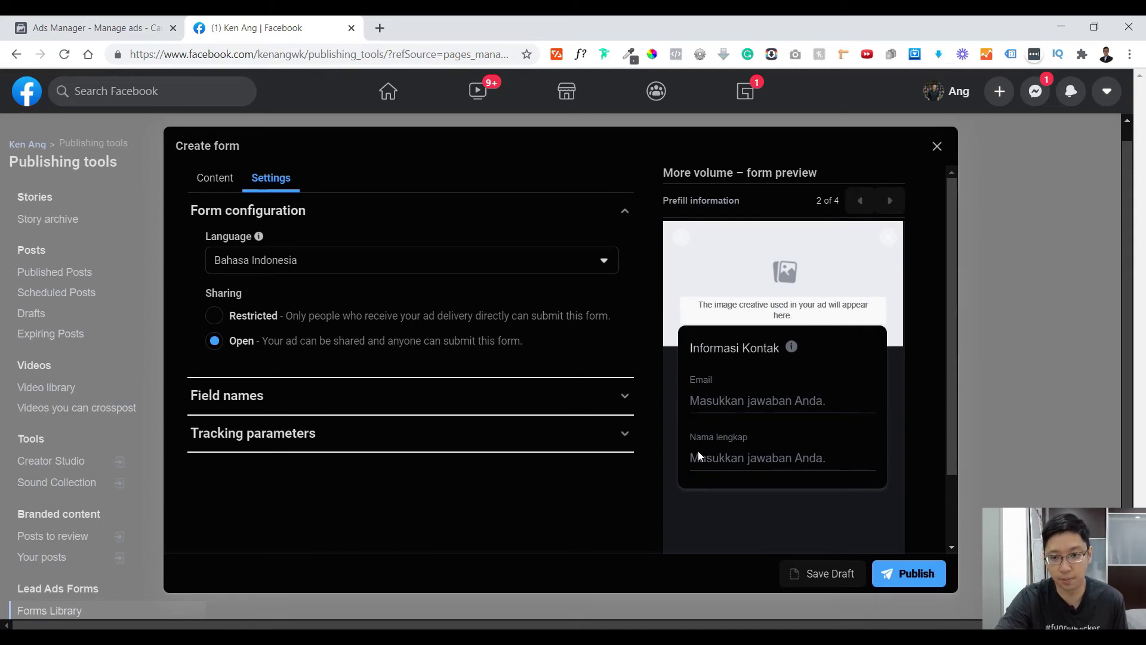
Review the language choices again without changing the selection and collapse the form configuration
{"action": "left_click", "coordinate": [296, 274]}
{"action": "scroll", "coordinate": [400, 470], "scroll_direction": "up", "scroll_amount": 7}
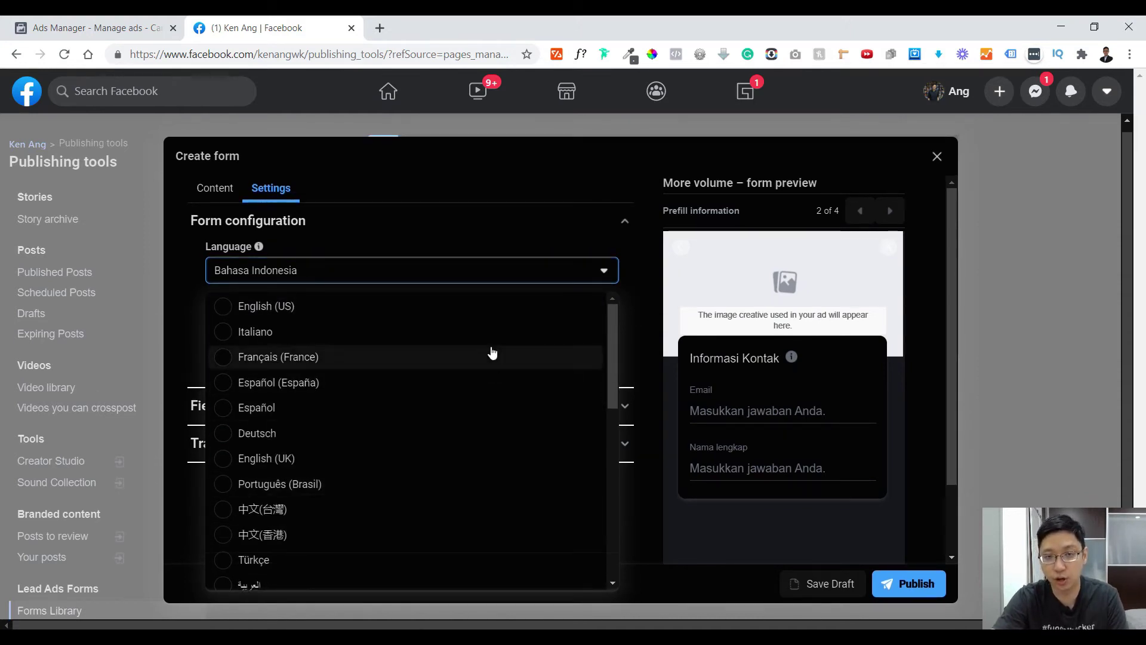
{"action": "left_click", "coordinate": [159, 234]}
{"action": "left_click", "coordinate": [396, 230]}
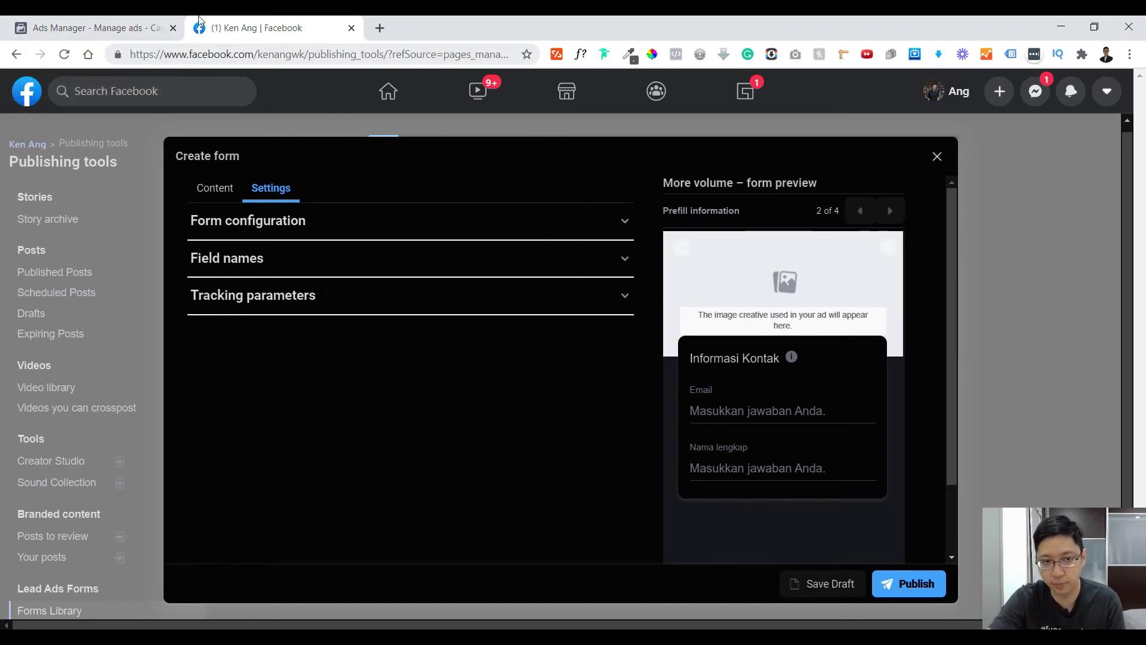
Switch to Ads Manager and create a new campaign with the Lead Generation objective
{"action": "left_click", "coordinate": [119, 24]}
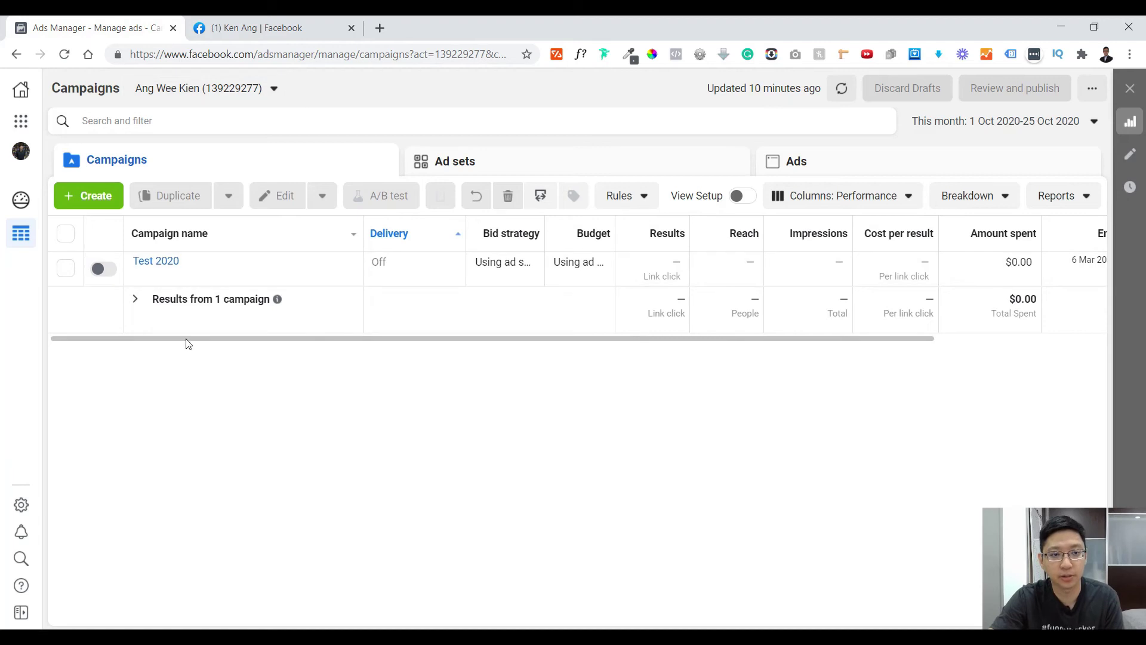
{"action": "left_click", "coordinate": [83, 197]}
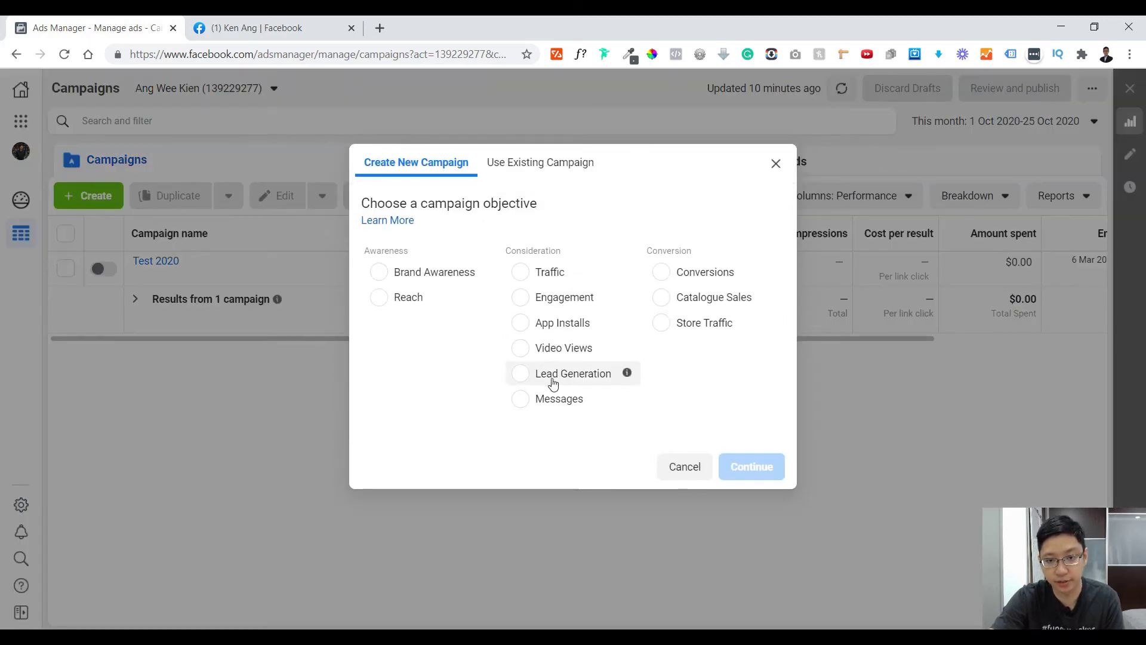
{"action": "left_click", "coordinate": [518, 382]}
{"action": "left_click", "coordinate": [752, 558]}
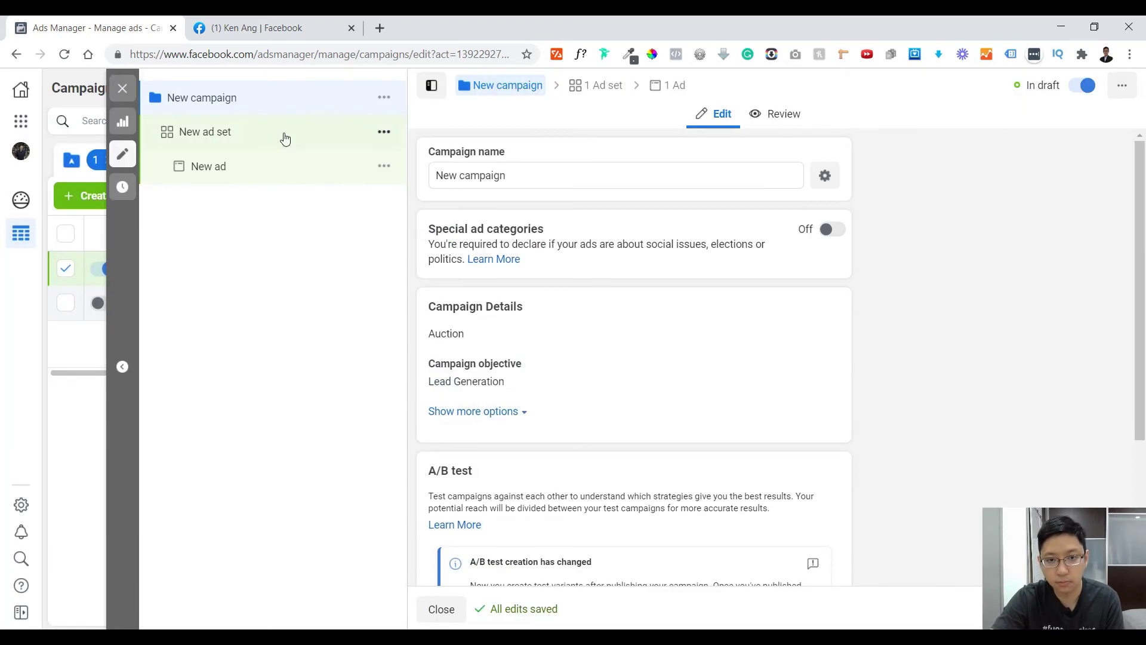
Examine the new ad set's page, audience and placement settings
{"action": "left_click", "coordinate": [206, 131]}
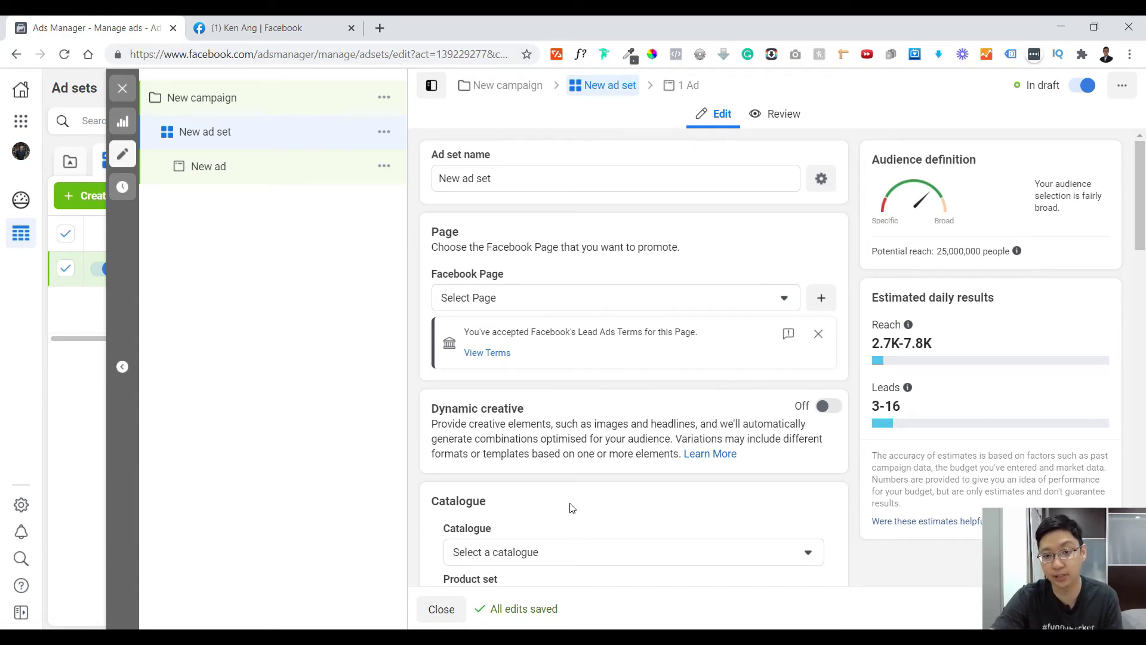
{"action": "scroll", "coordinate": [713, 418], "scroll_direction": "down", "scroll_amount": 14}
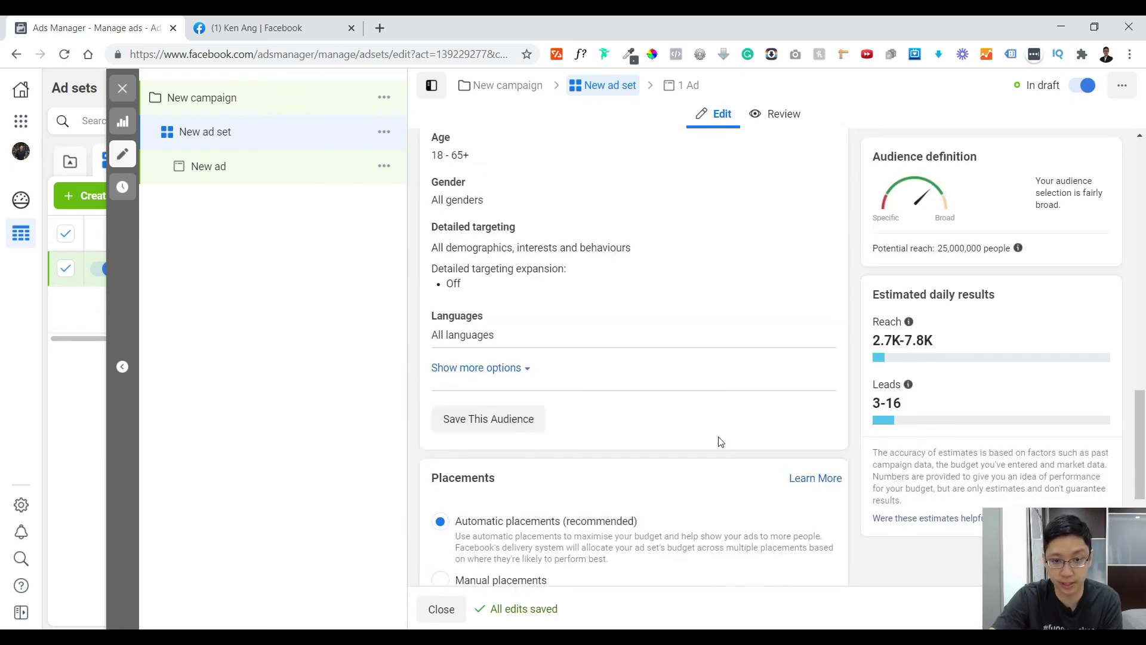
{"action": "scroll", "coordinate": [721, 442], "scroll_direction": "down", "scroll_amount": 5}
Open the new ad and start creating a new lead form from its list of existing forms
{"action": "left_click", "coordinate": [251, 168]}
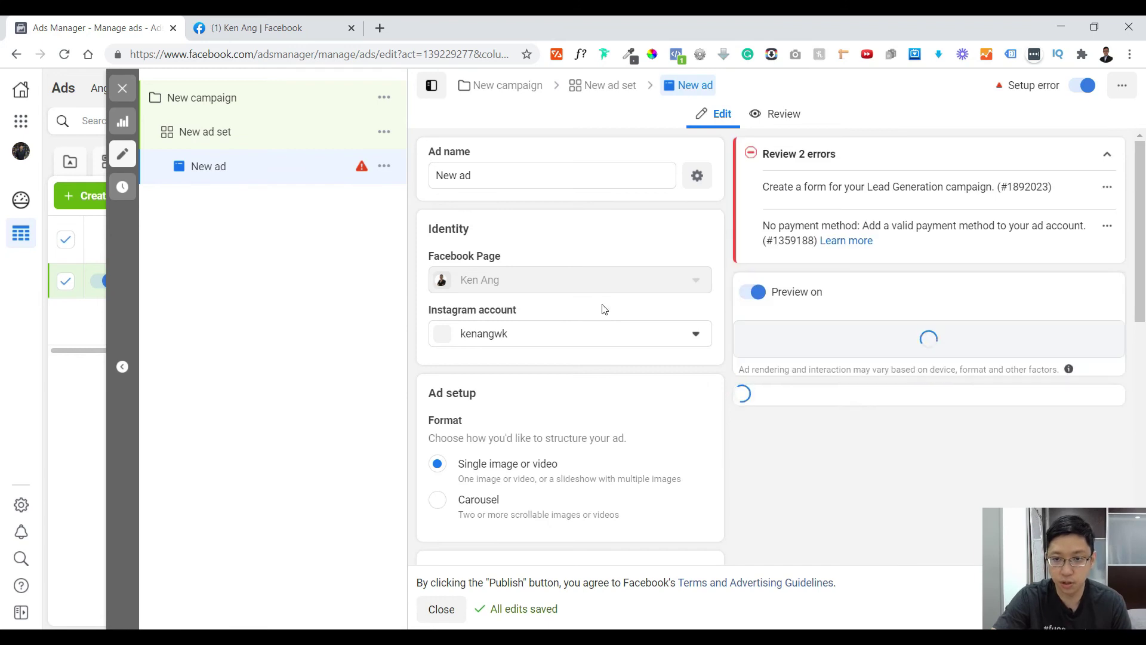
{"action": "scroll", "coordinate": [611, 305], "scroll_direction": "down", "scroll_amount": 15}
{"action": "scroll", "coordinate": [955, 149], "scroll_direction": "down", "scroll_amount": 1}
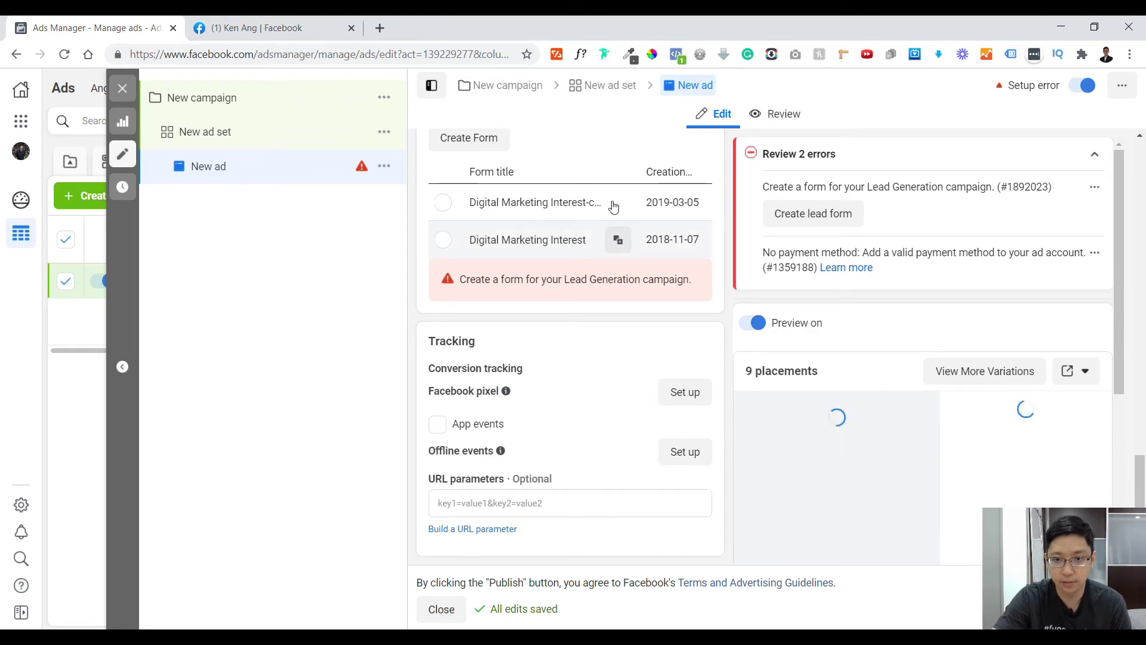
{"action": "scroll", "coordinate": [613, 206], "scroll_direction": "up", "scroll_amount": 3}
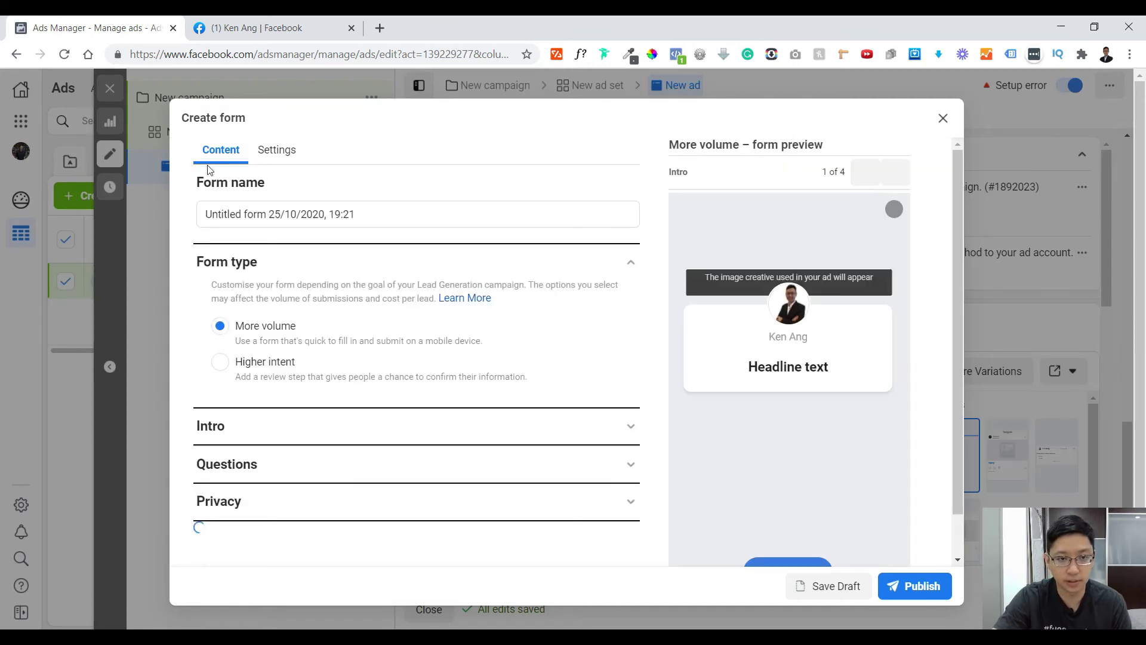
Check the language and sharing settings of the new ad's lead form against the Publishing Tools form
{"action": "left_click", "coordinate": [288, 26]}
{"action": "left_click", "coordinate": [136, 35]}
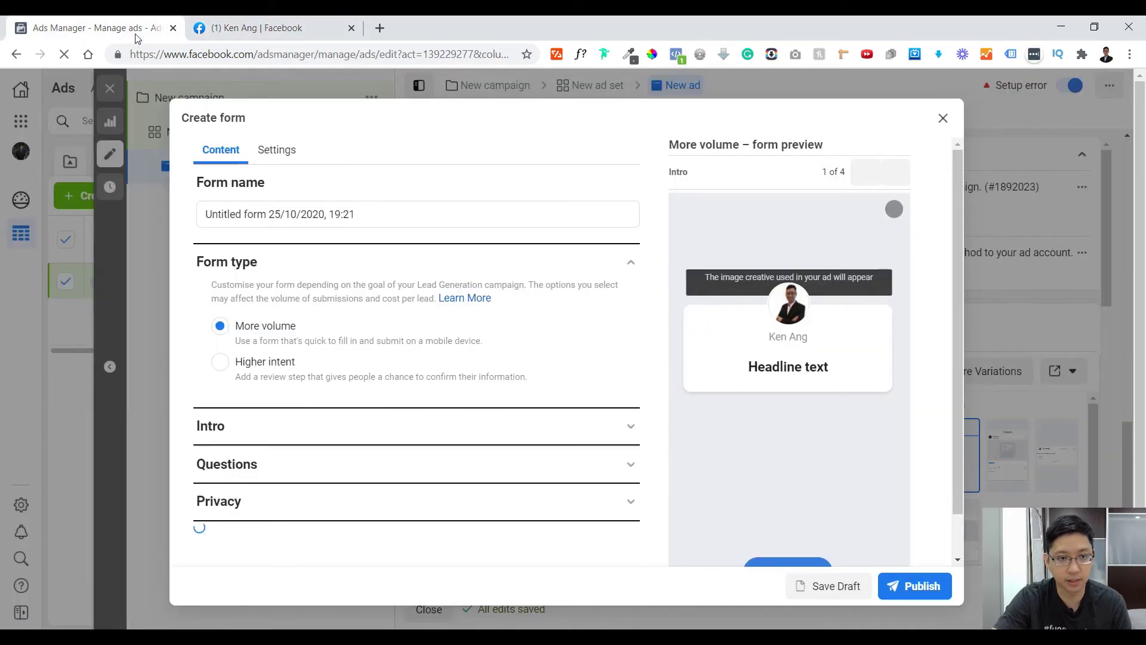
{"action": "left_click", "coordinate": [289, 150]}
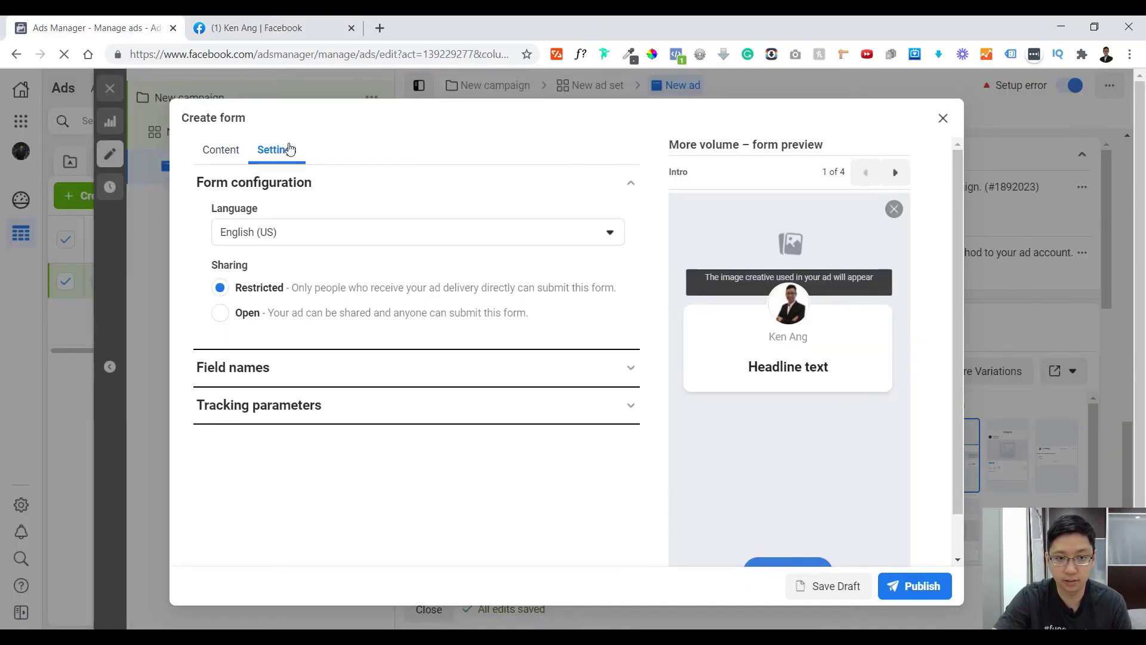
{"action": "left_click", "coordinate": [309, 241]}
{"action": "left_click", "coordinate": [315, 243]}
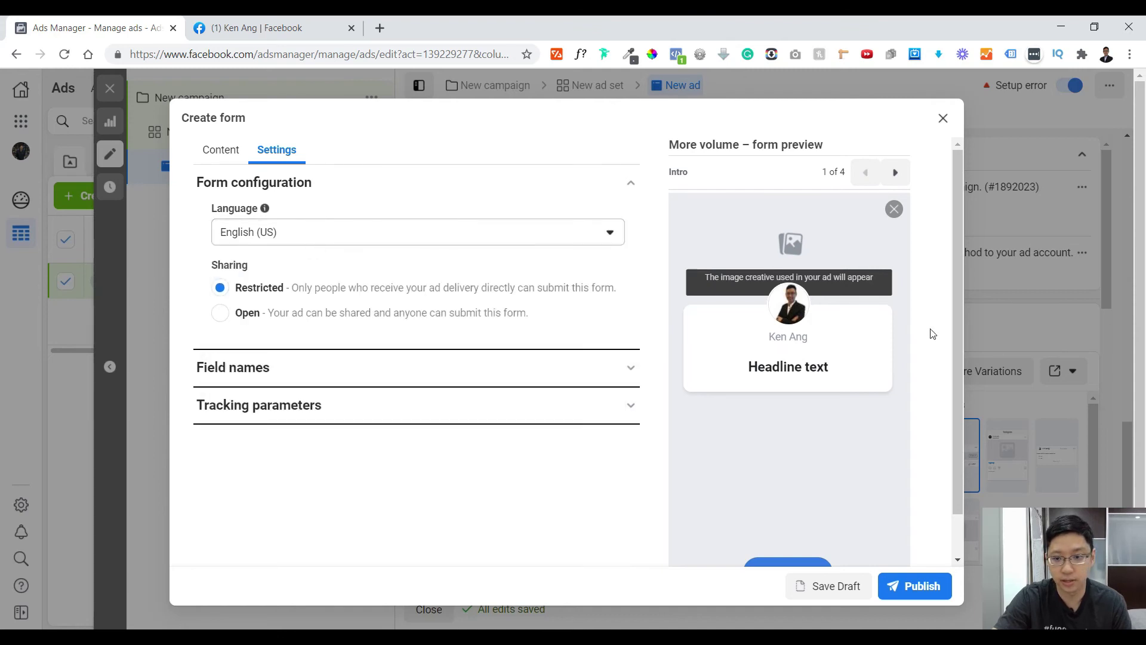